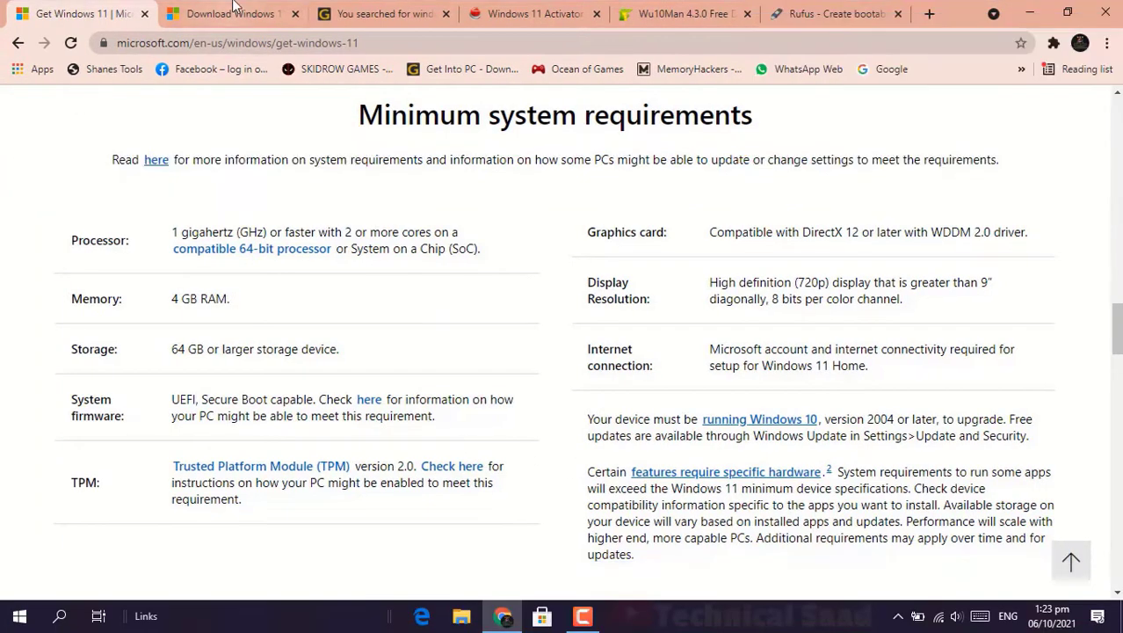
# Choose Windows 11 as the disk image (ISO) on Microsoft's Download Windows 11 page and submit the selection.
pyautogui.click(243, 8)
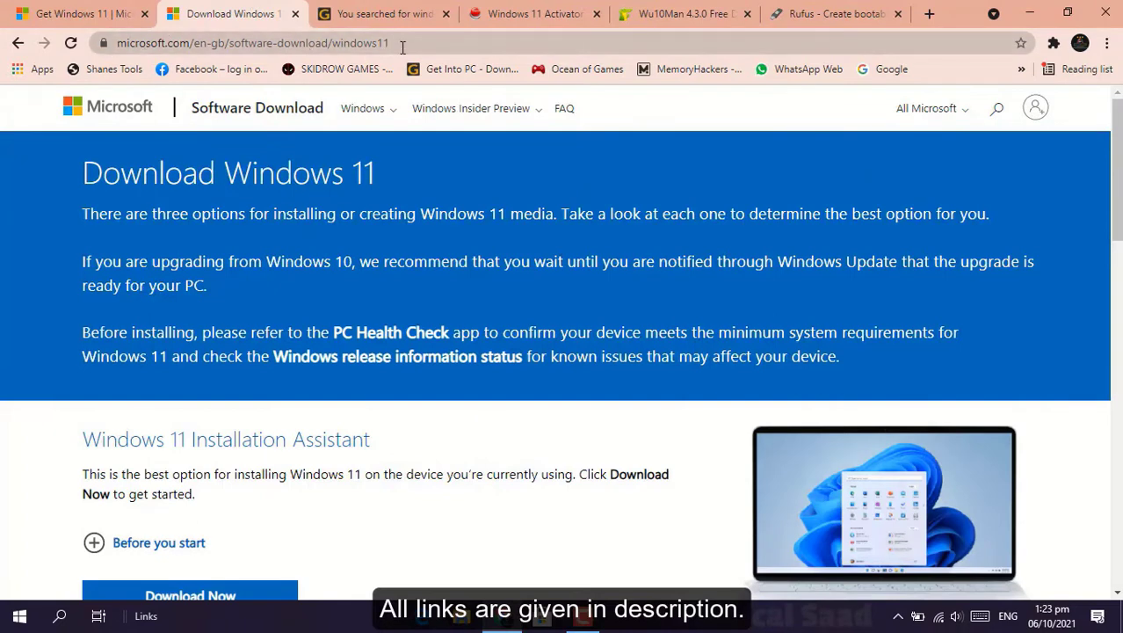
pyautogui.scroll(-5, 431, 191)
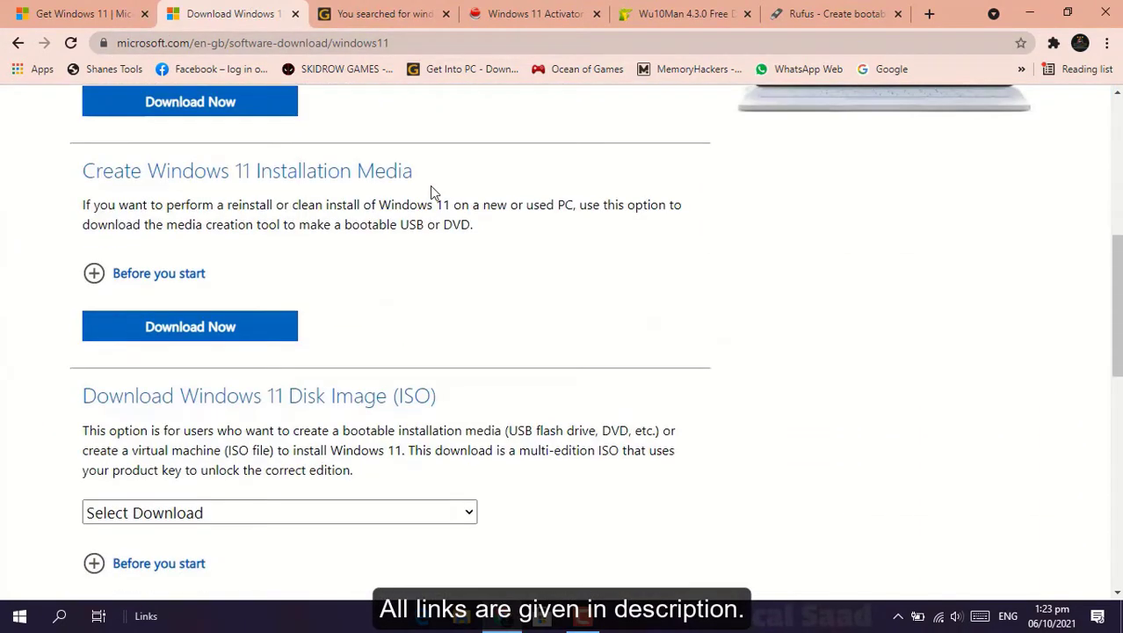
pyautogui.scroll(-1, 431, 191)
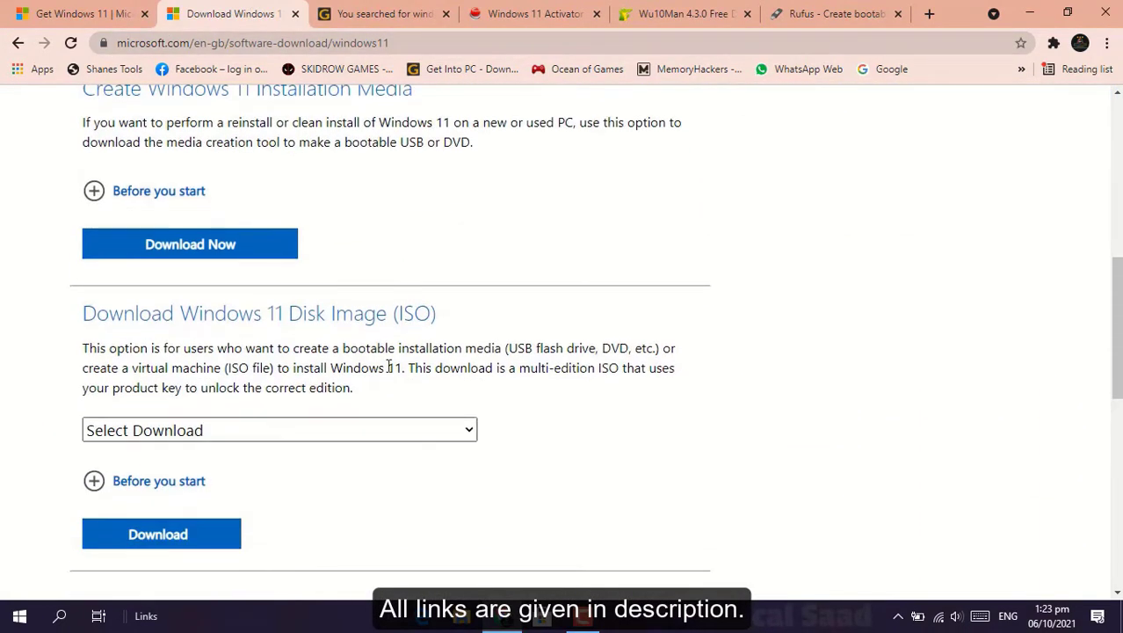
pyautogui.click(243, 432)
pyautogui.click(180, 471)
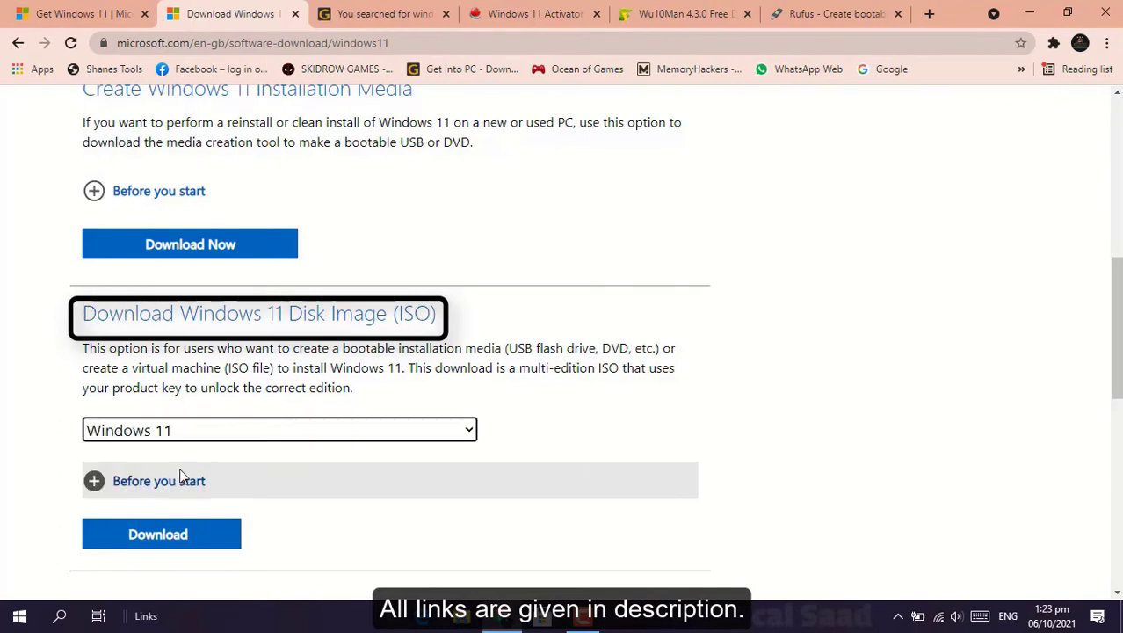
pyautogui.click(183, 538)
# Set the product language to English, confirm it and start the 64-bit Windows 11 download.
pyautogui.scroll(-4, 183, 538)
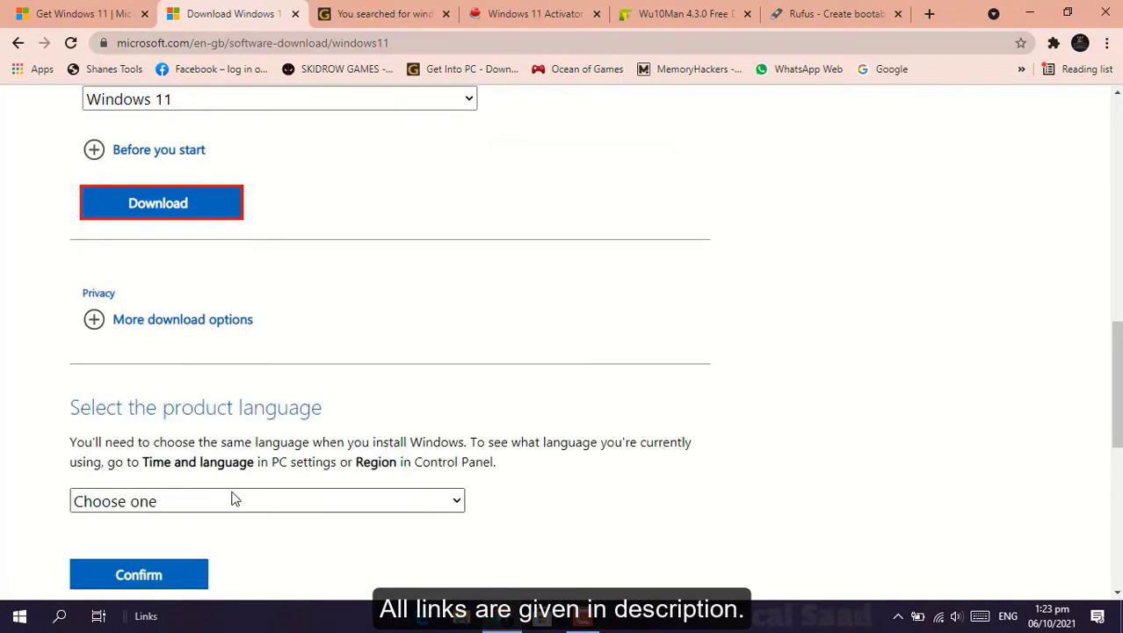
pyautogui.click(203, 501)
pyautogui.click(124, 275)
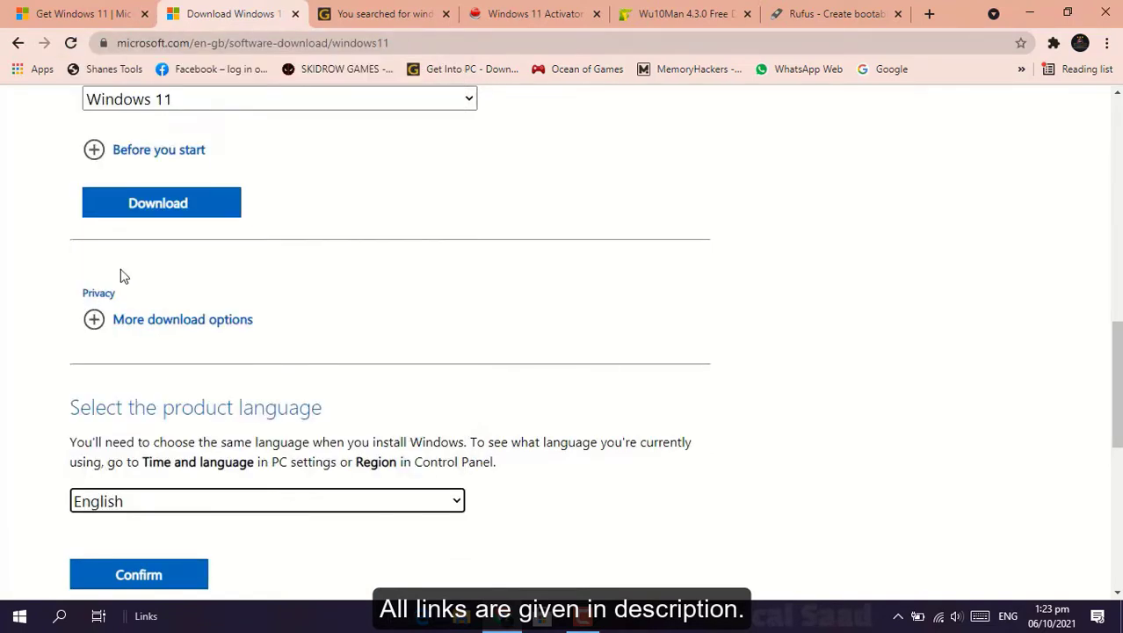
pyautogui.click(145, 578)
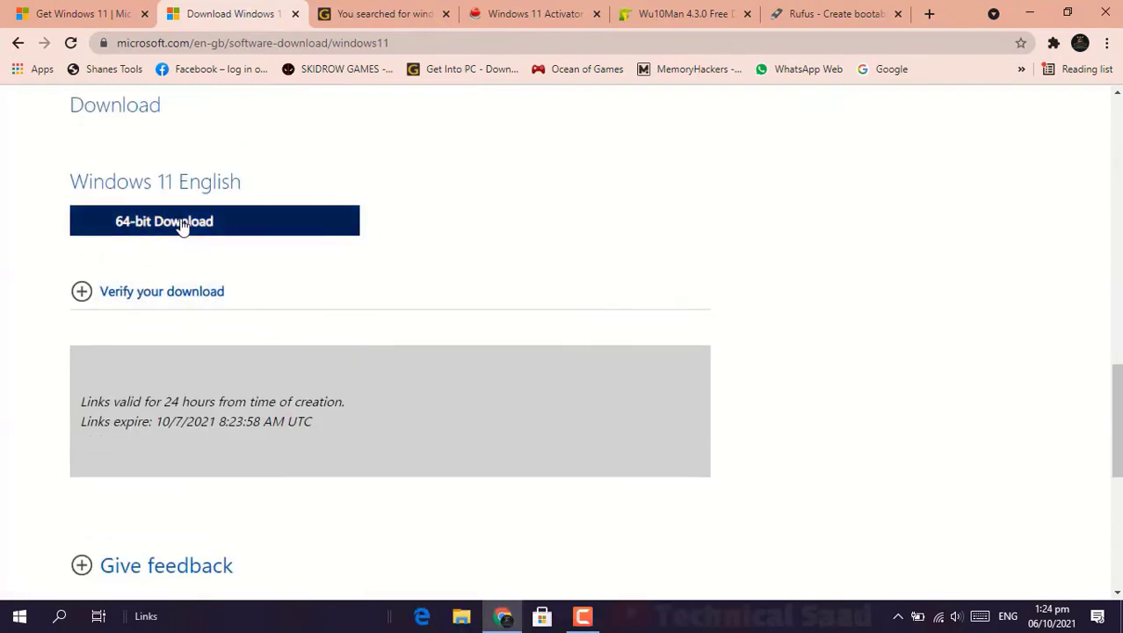
pyautogui.click(193, 229)
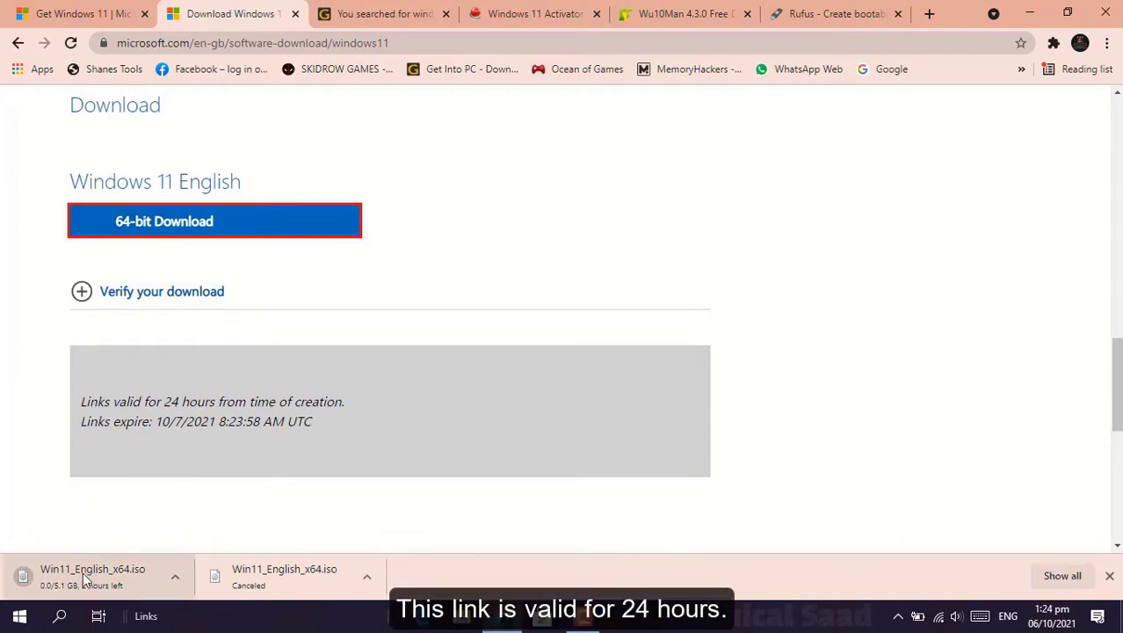
# View the Get Into PC search results for Windows 11 with Office 2019.
pyautogui.scroll(10, 232, 424)
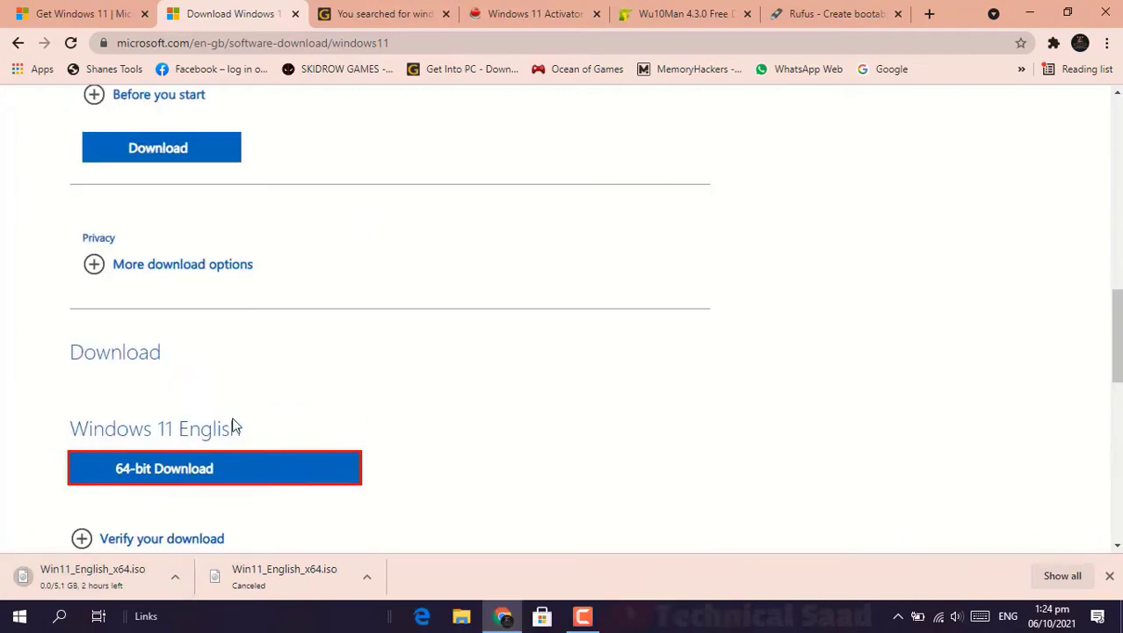
pyautogui.scroll(5, 232, 424)
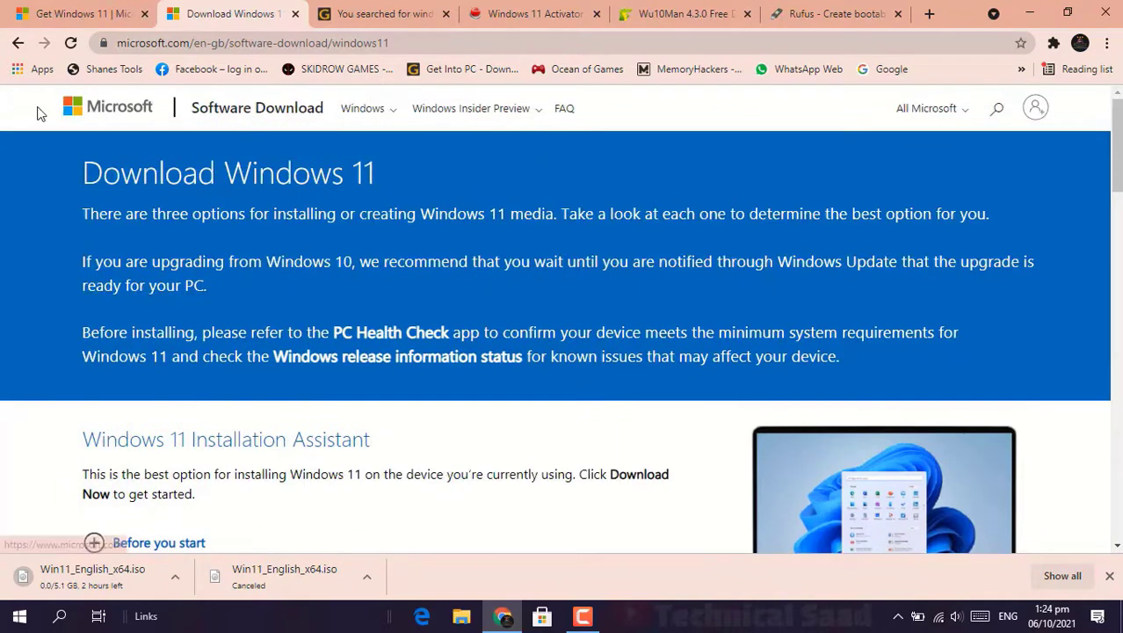
pyautogui.click(391, 9)
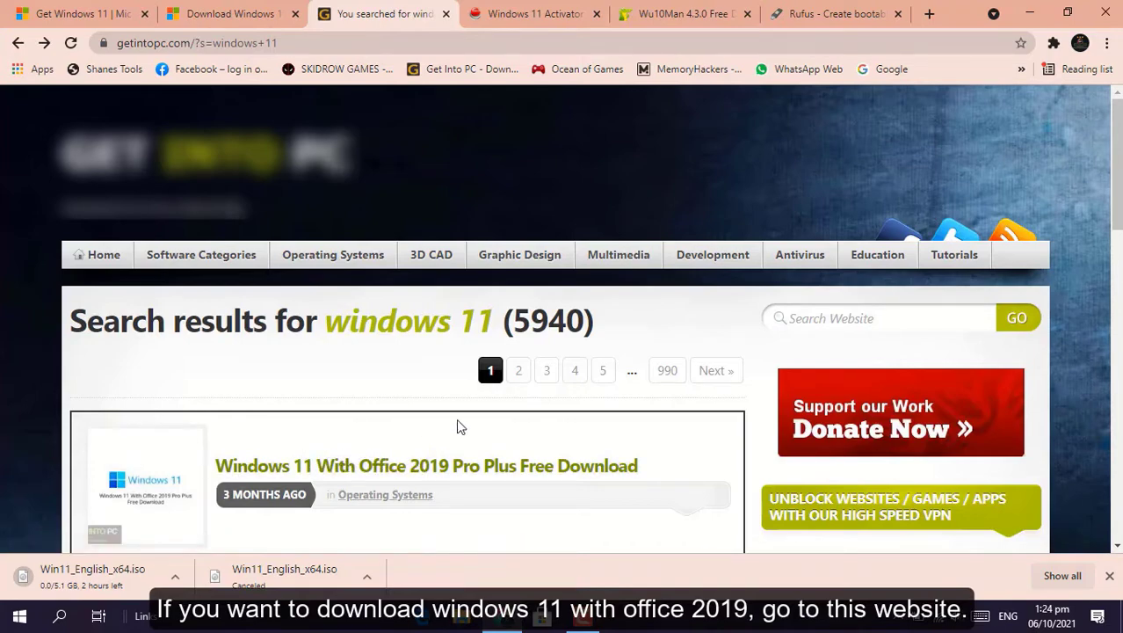
# Go from the KMSPico site's Windows 11 activator article to its activator download page.
pyautogui.click(519, 13)
pyautogui.scroll(-5, 367, 426)
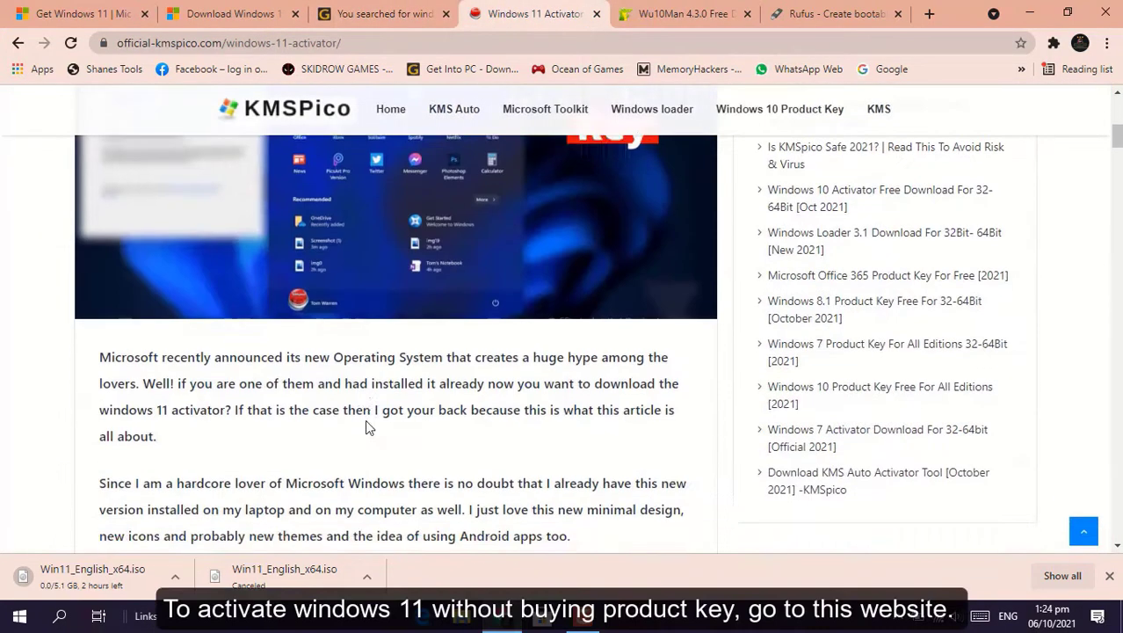
pyautogui.scroll(-15, 368, 426)
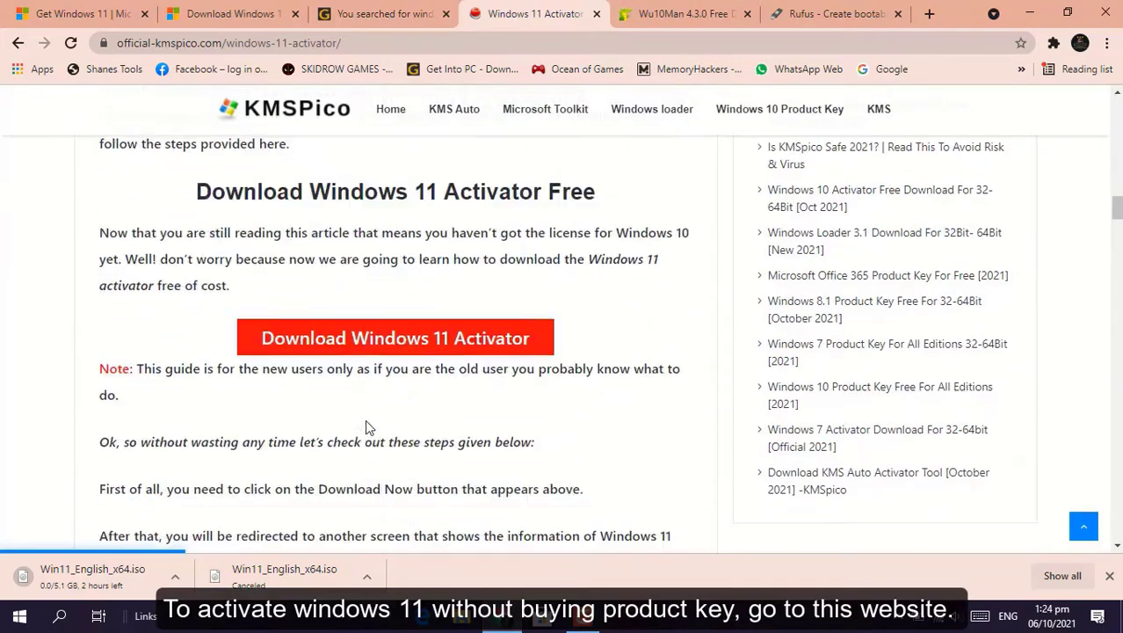
pyautogui.click(390, 339)
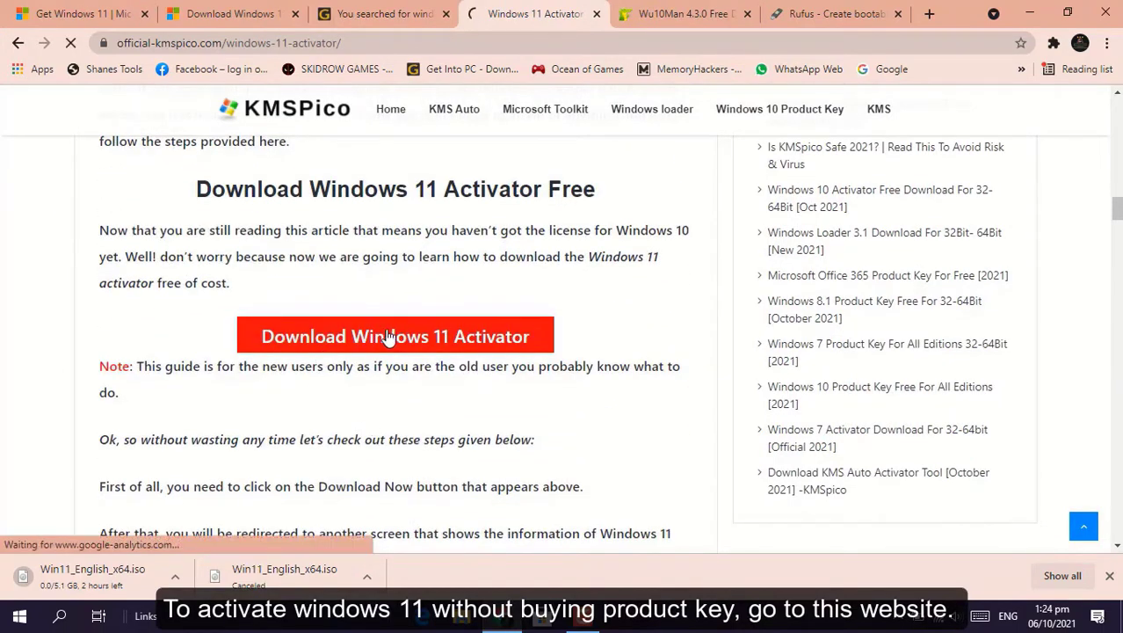
# Follow the KMSpico download link to MEGA and download kmspico.zip.
pyautogui.scroll(-2, 387, 337)
pyautogui.scroll(-2, 387, 337)
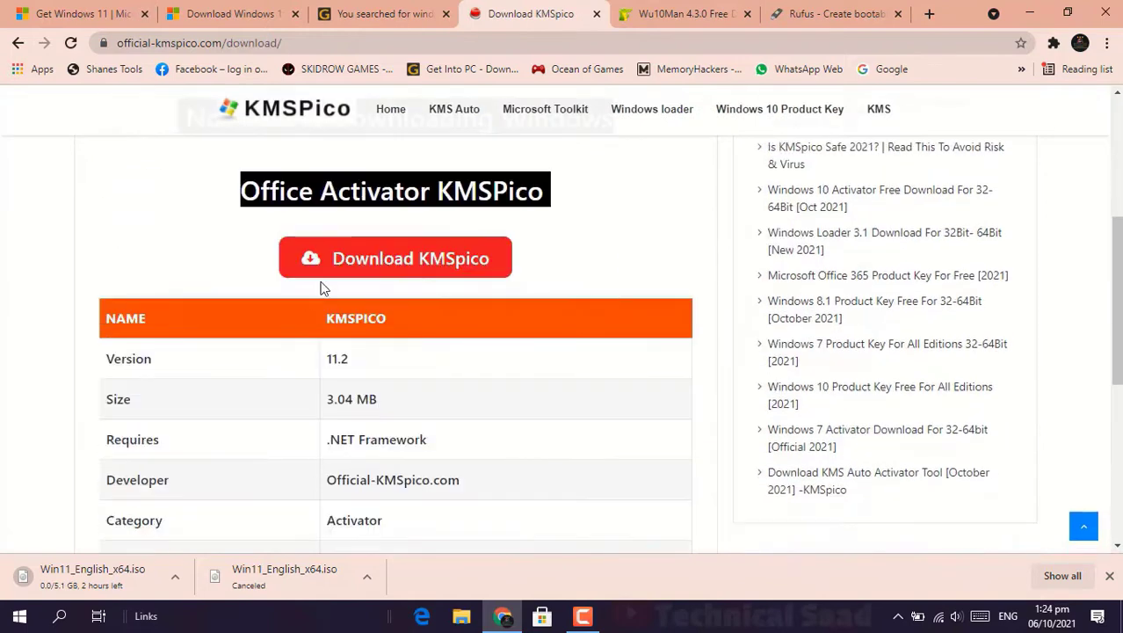
pyautogui.click(388, 262)
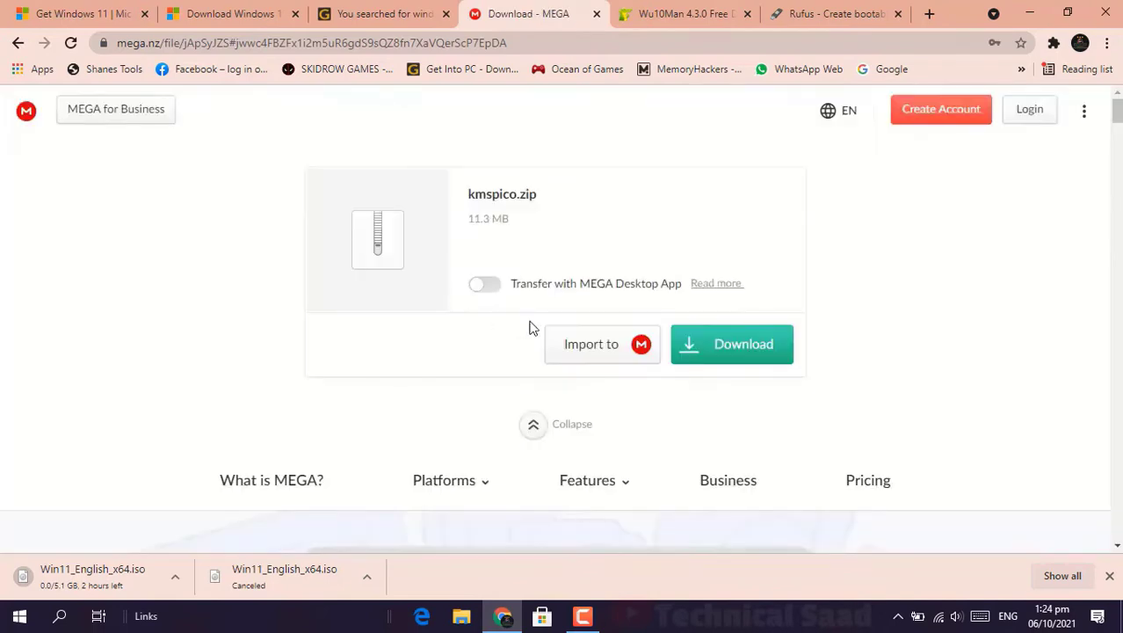
pyautogui.click(703, 350)
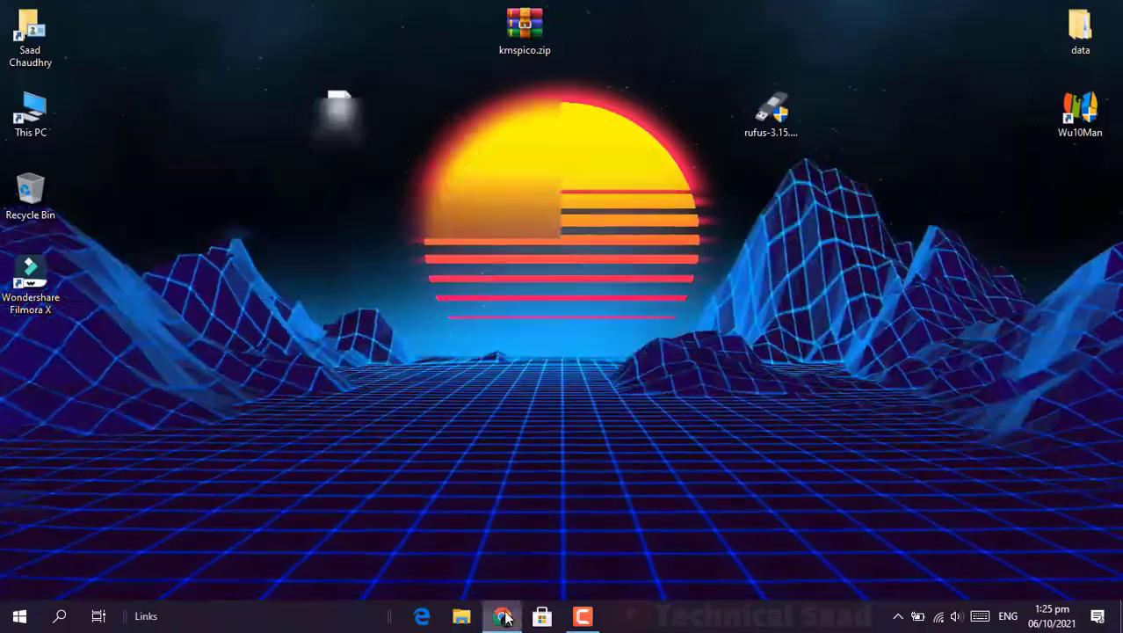
# Switch to Chrome, look at the Rufus 3.15 download section on the Rufus site, and return to the desktop.
pyautogui.click(504, 617)
pyautogui.scroll(-7, 611, 223)
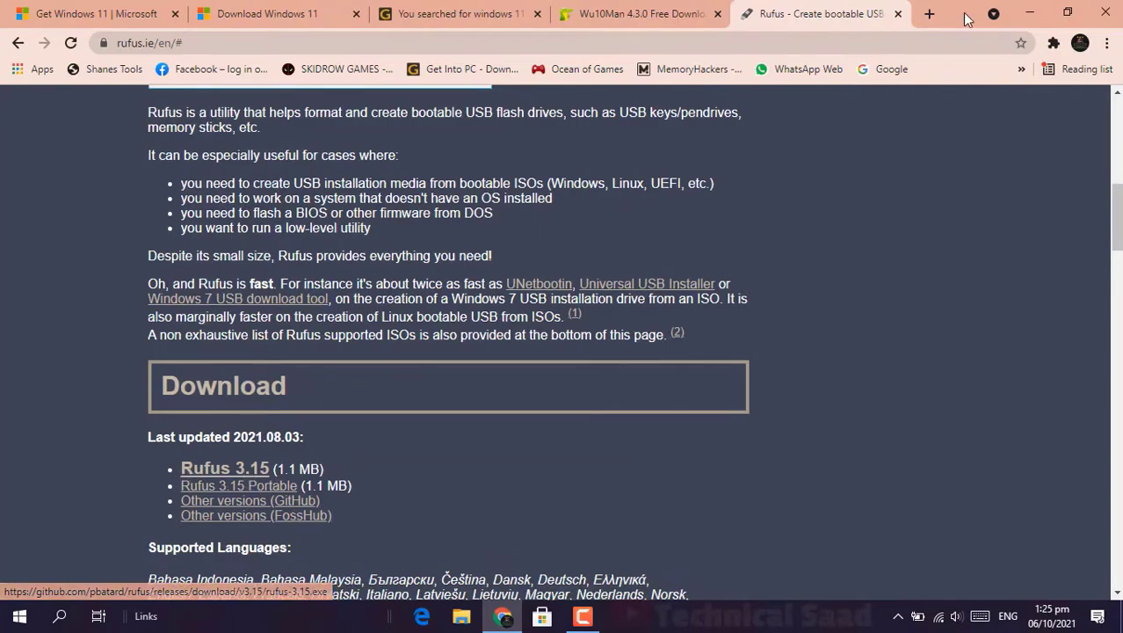
pyautogui.click(1030, 14)
# Launch rufus-3.15.exe from the desktop and load Win11_English_x64.iso from the Desktop folder as the boot image.
pyautogui.click(773, 114)
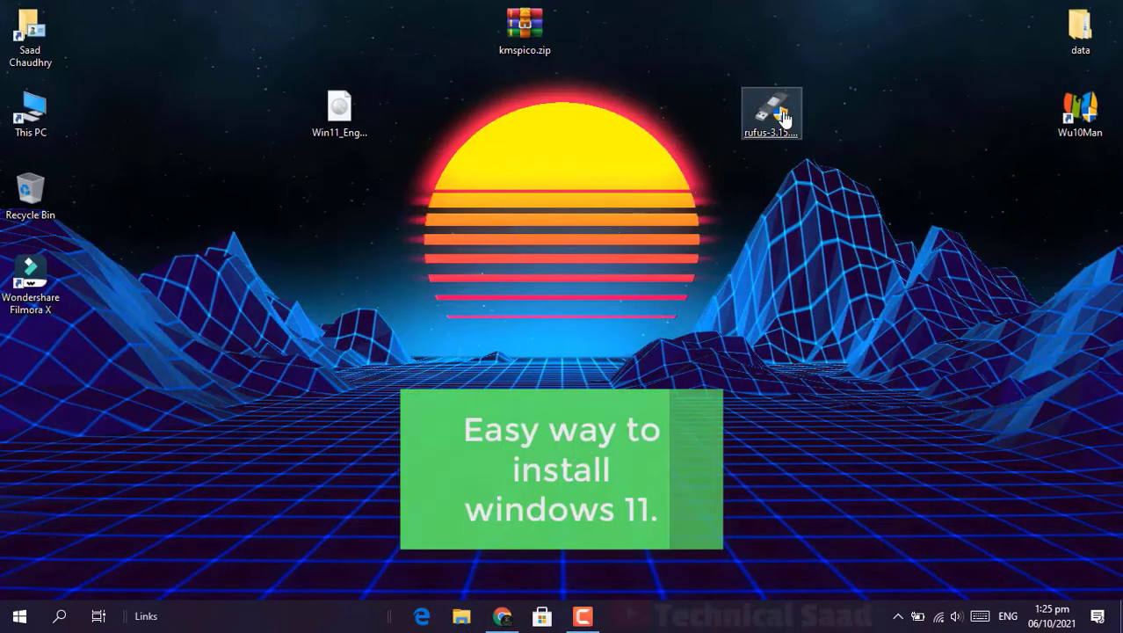
pyautogui.click(769, 117)
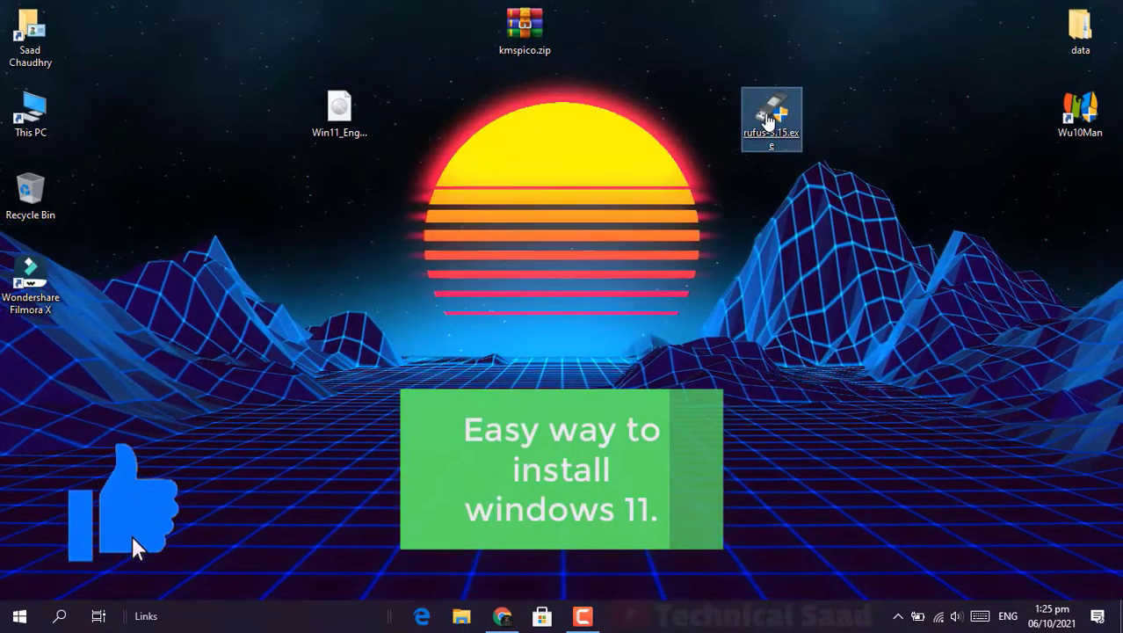
pyautogui.click(565, 246)
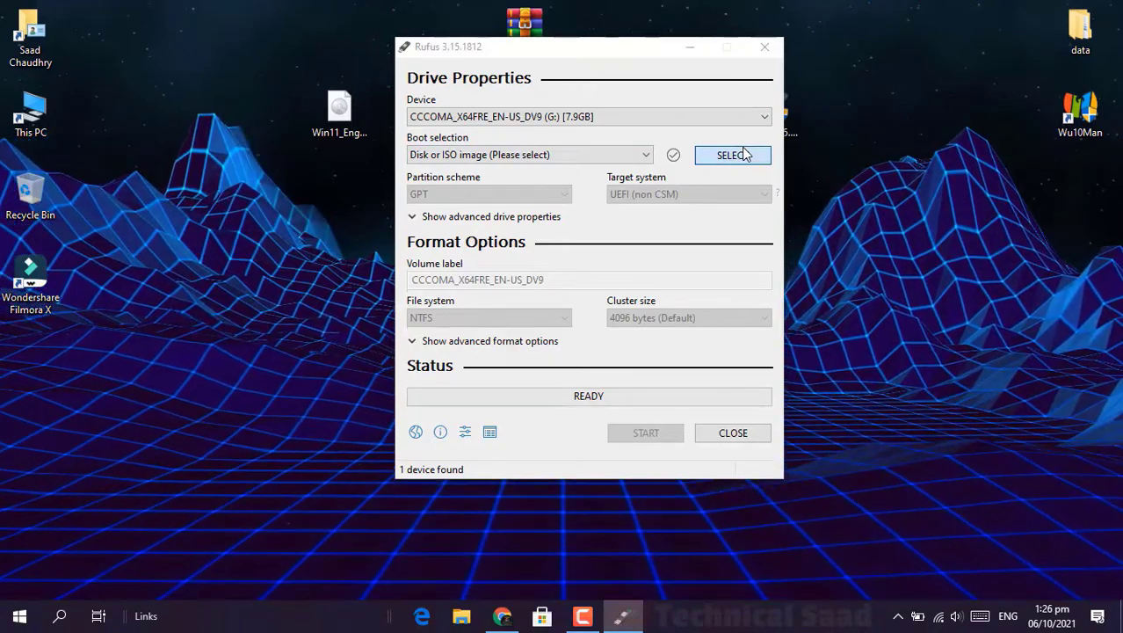
pyautogui.click(732, 155)
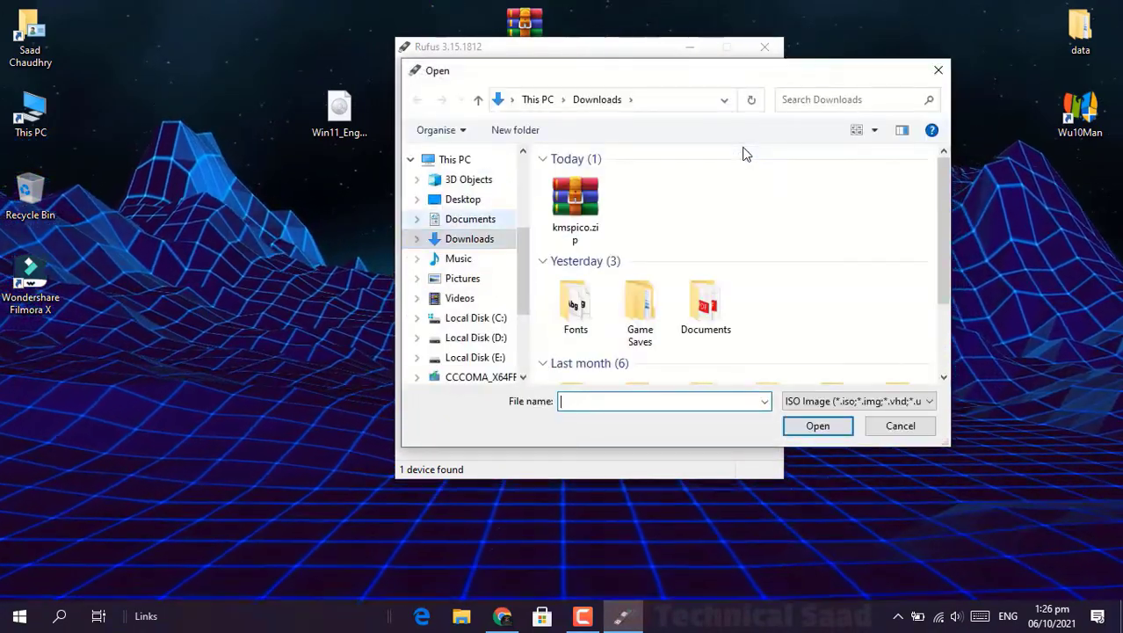
pyautogui.click(462, 199)
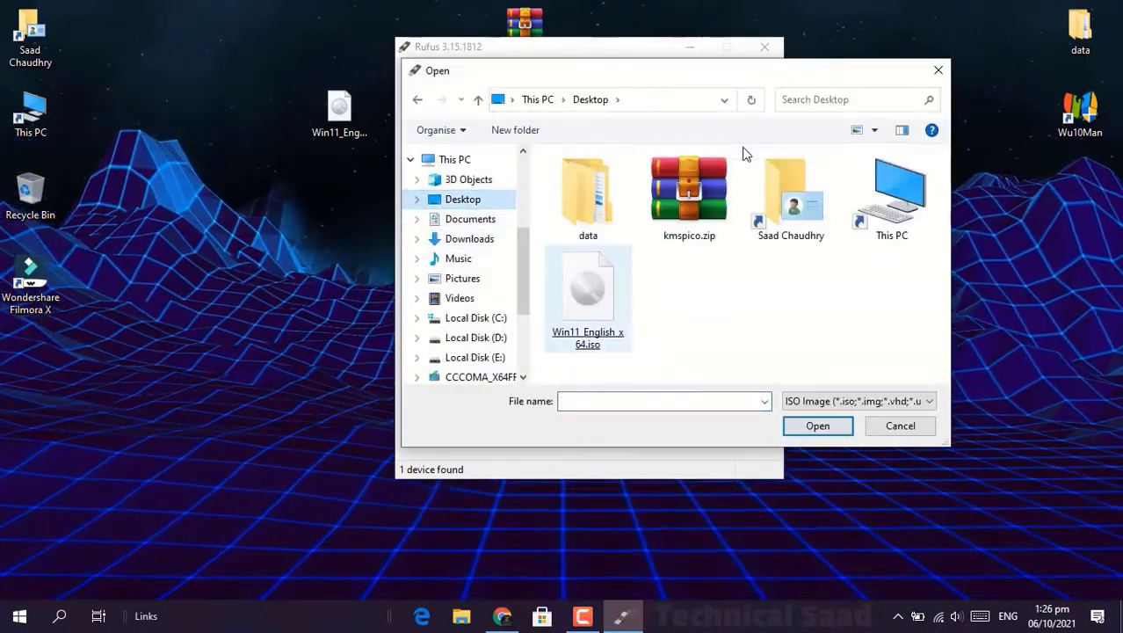
pyautogui.doubleClick(587, 295)
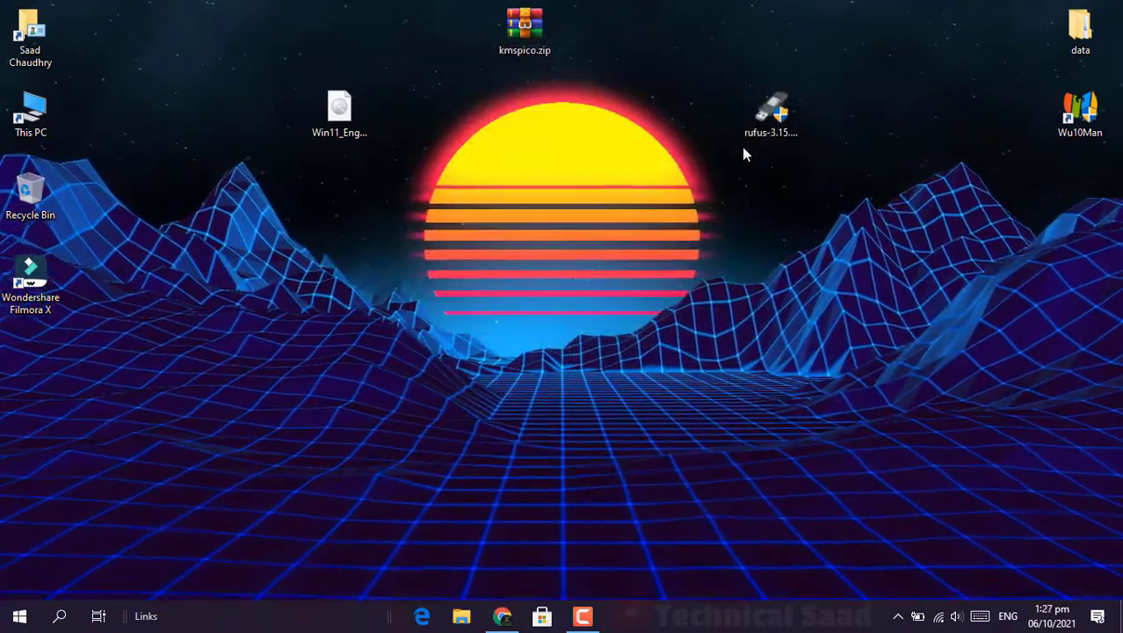
# Check the USB drive (G:) among the drives in This PC, and close the window.
pyautogui.press('Return')
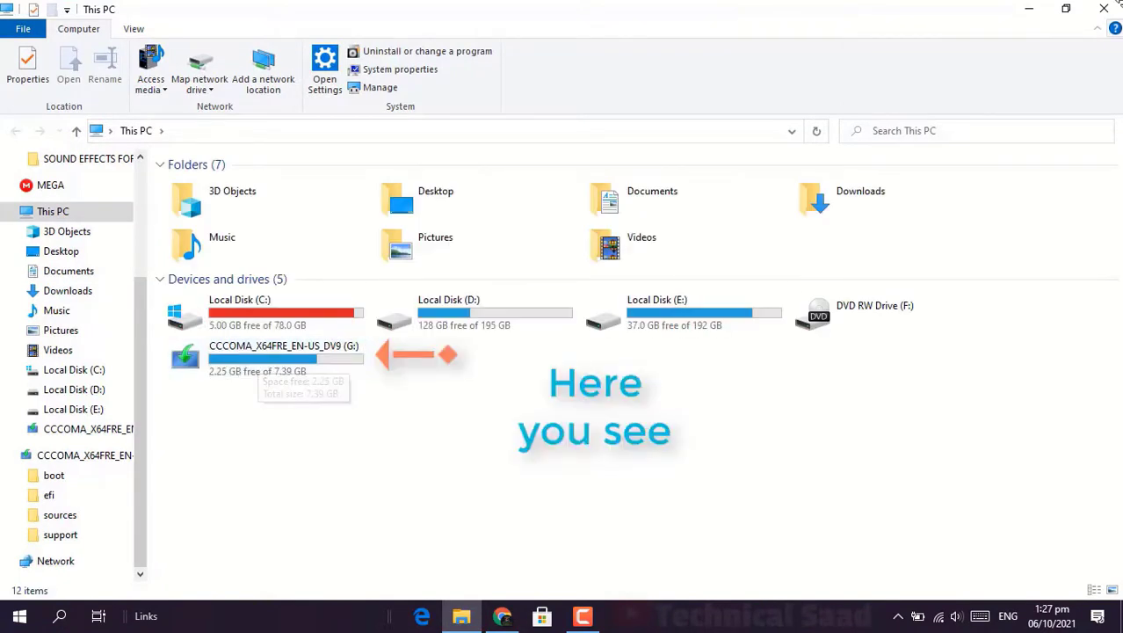
pyautogui.click(1113, 7)
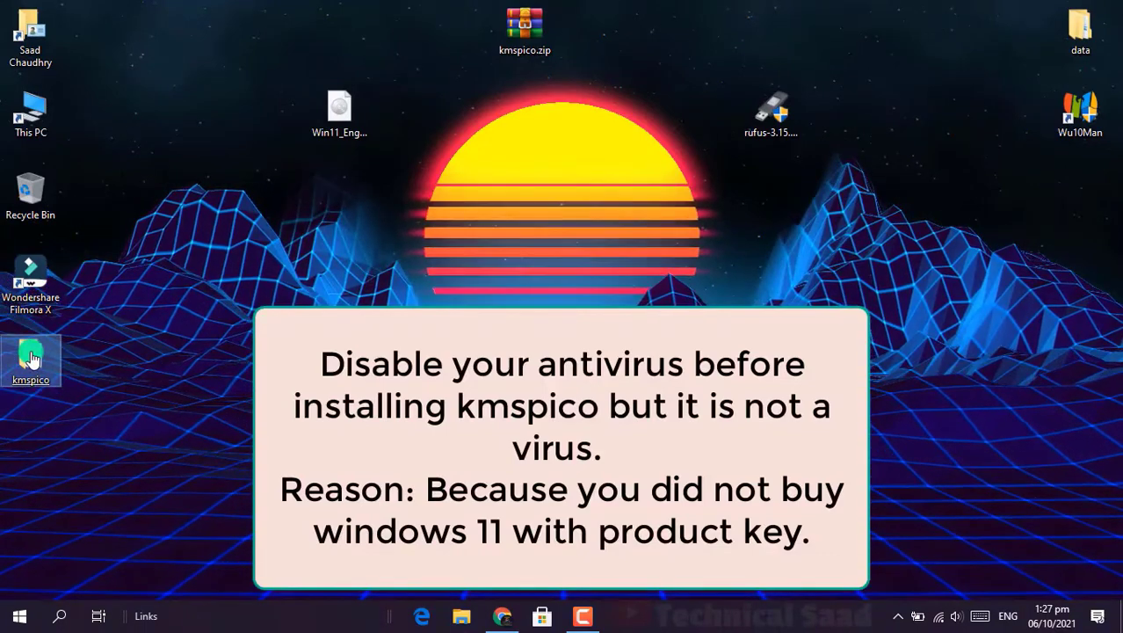
# Turn off real-time protection in the Virus & threat protection settings of Windows Security and minimize the window.
pyautogui.click(60, 615)
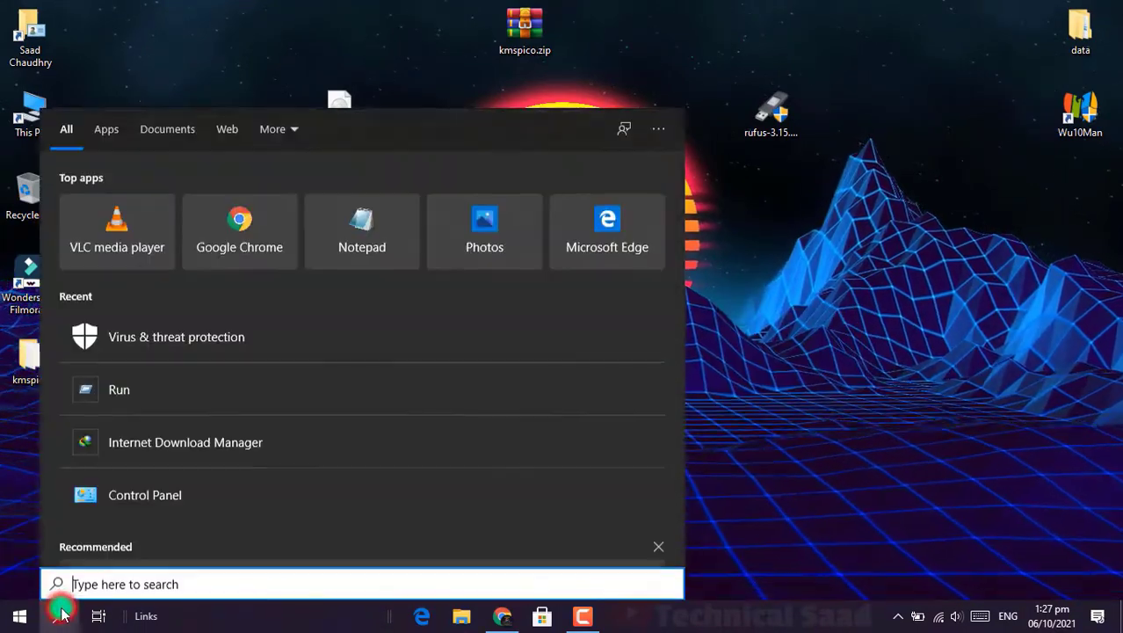
pyautogui.click(166, 341)
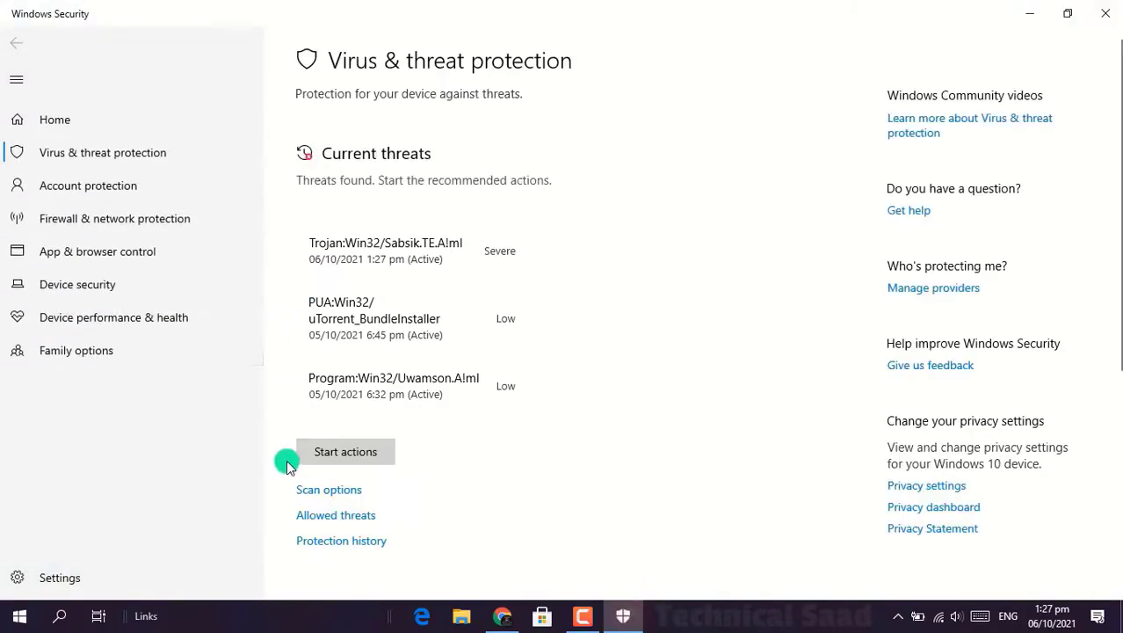
pyautogui.scroll(-1, 325, 457)
pyautogui.scroll(-2, 351, 455)
pyautogui.click(359, 413)
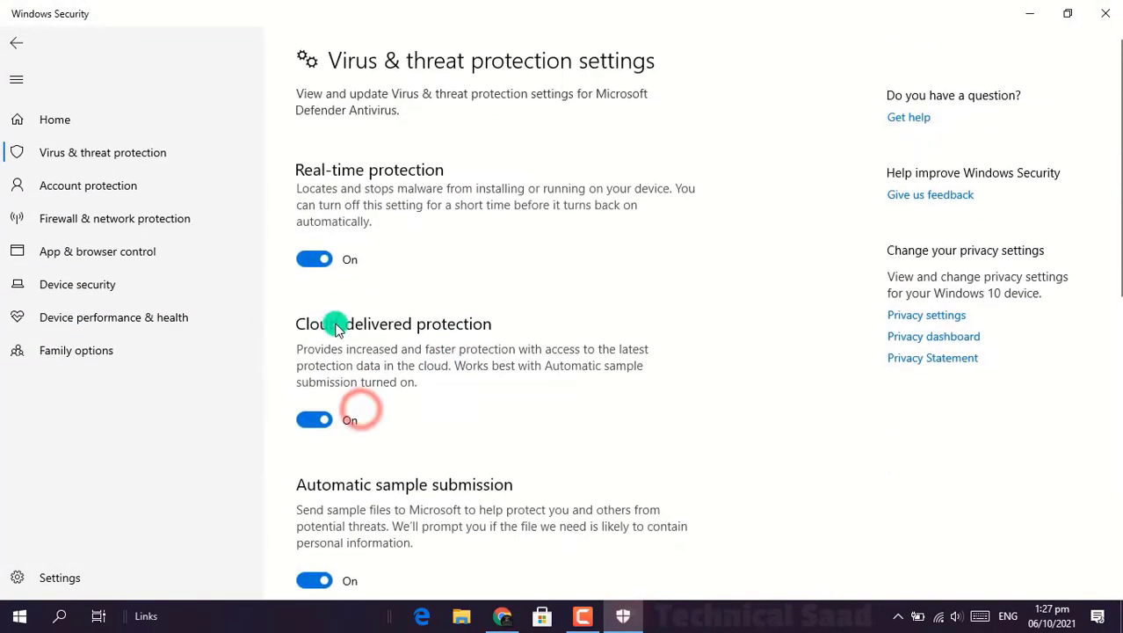
pyautogui.click(302, 259)
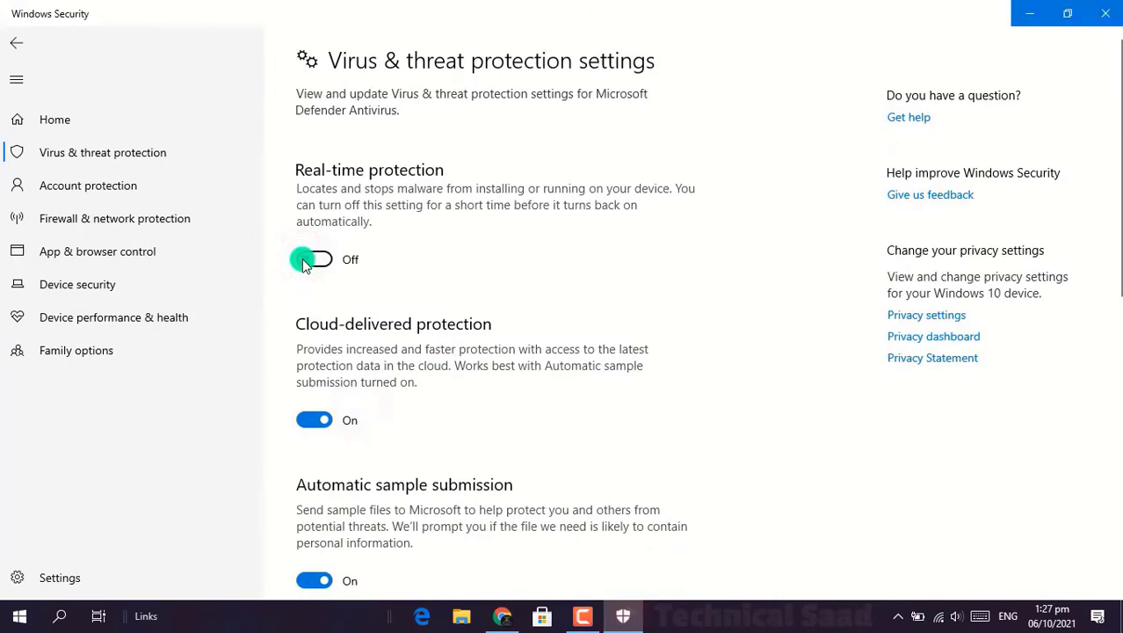
pyautogui.click(1030, 12)
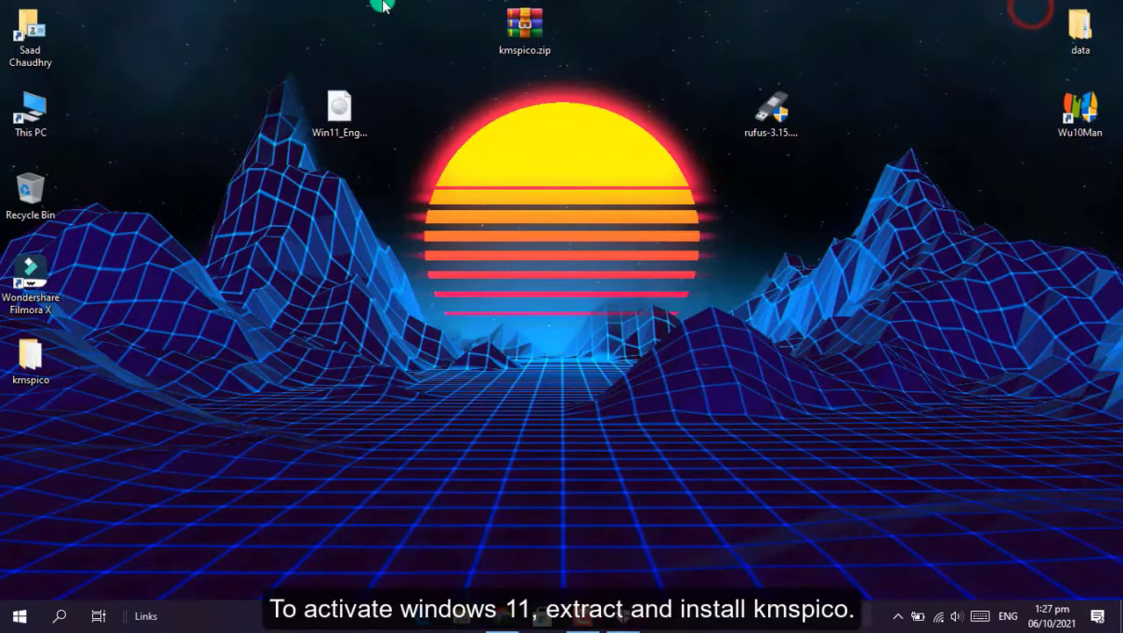
# Open password.txt in the desktop's kmspico folder, copy the archive password from it and close the file.
pyautogui.doubleClick(36, 356)
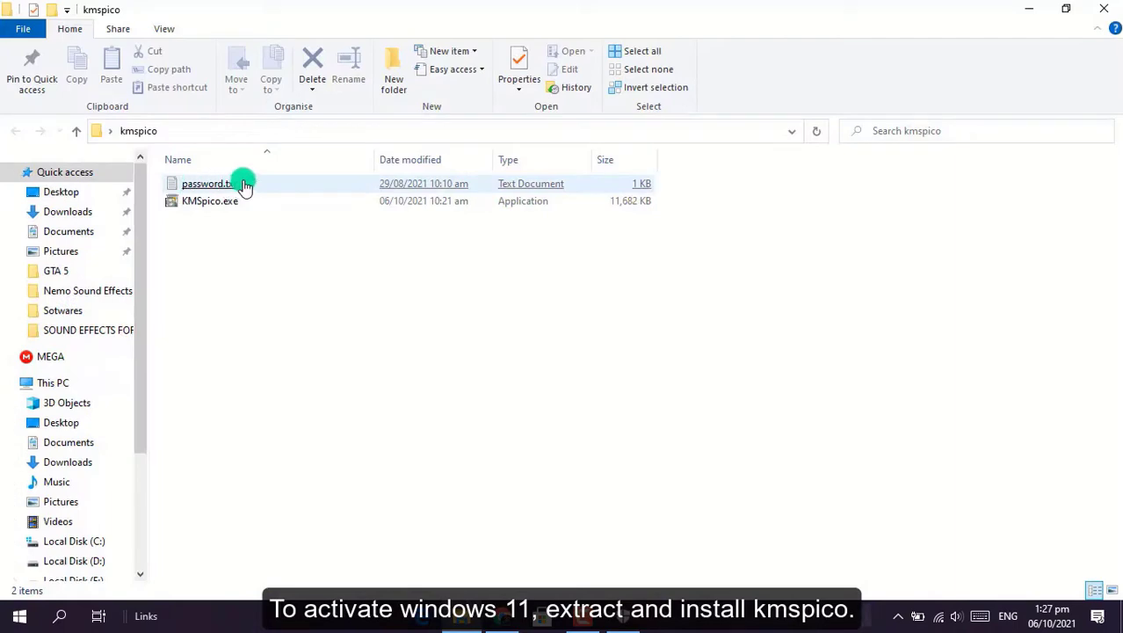
pyautogui.doubleClick(245, 185)
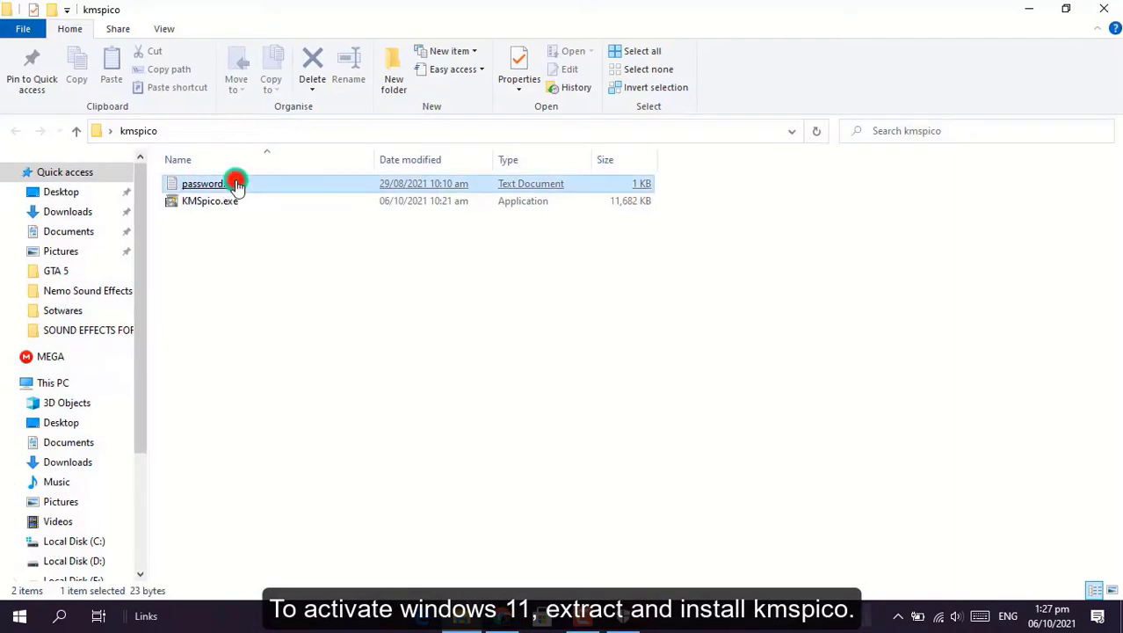
pyautogui.hotkey('ctrl', 'a')
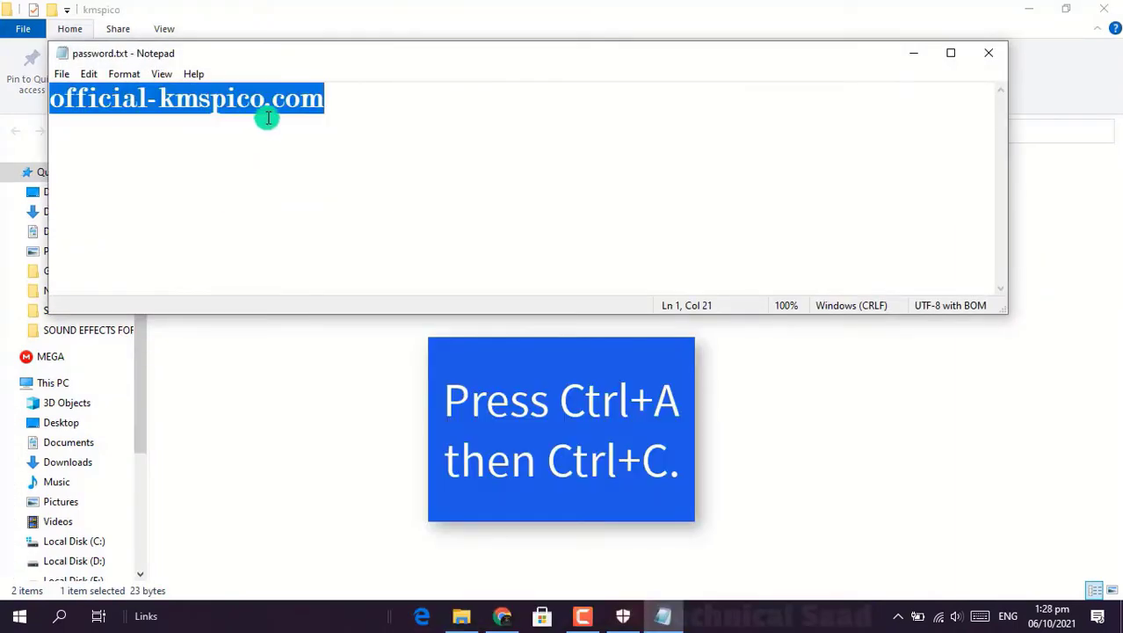
pyautogui.click(988, 53)
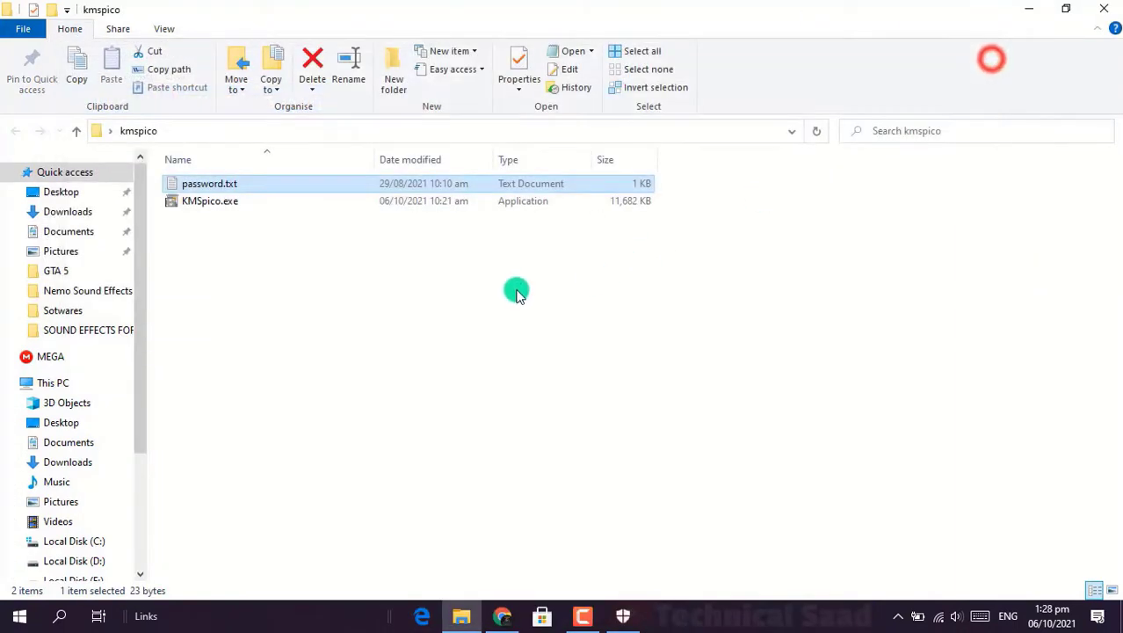
# Run KMSpico.exe from the kmspico folder and unlock it by pasting the archive password.
pyautogui.click(203, 201)
pyautogui.doubleClick(203, 202)
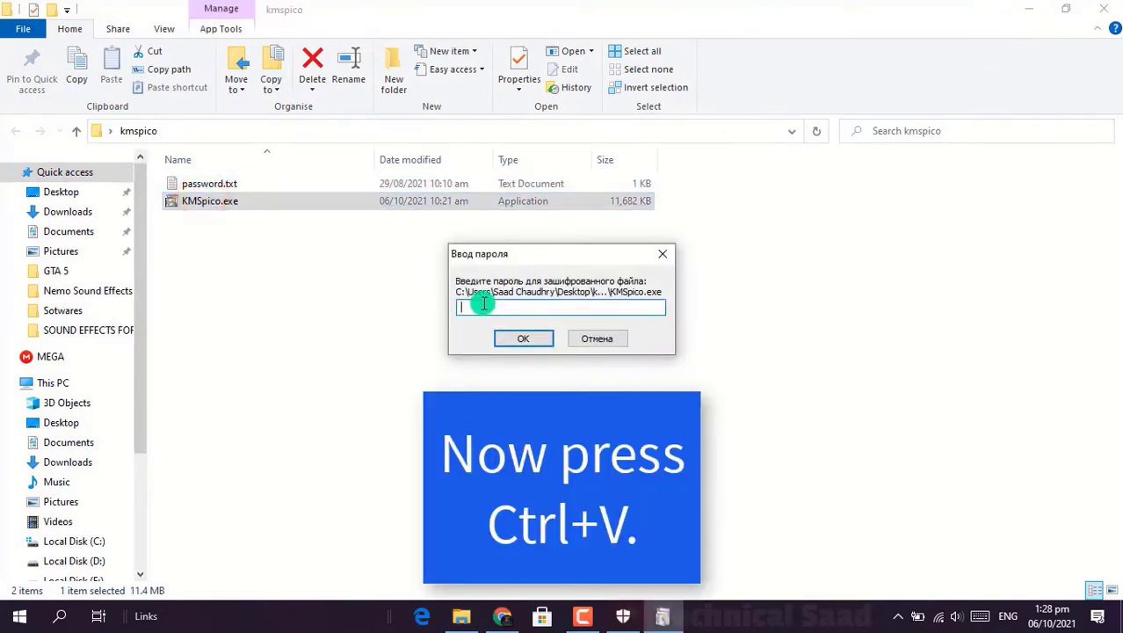
pyautogui.click(522, 339)
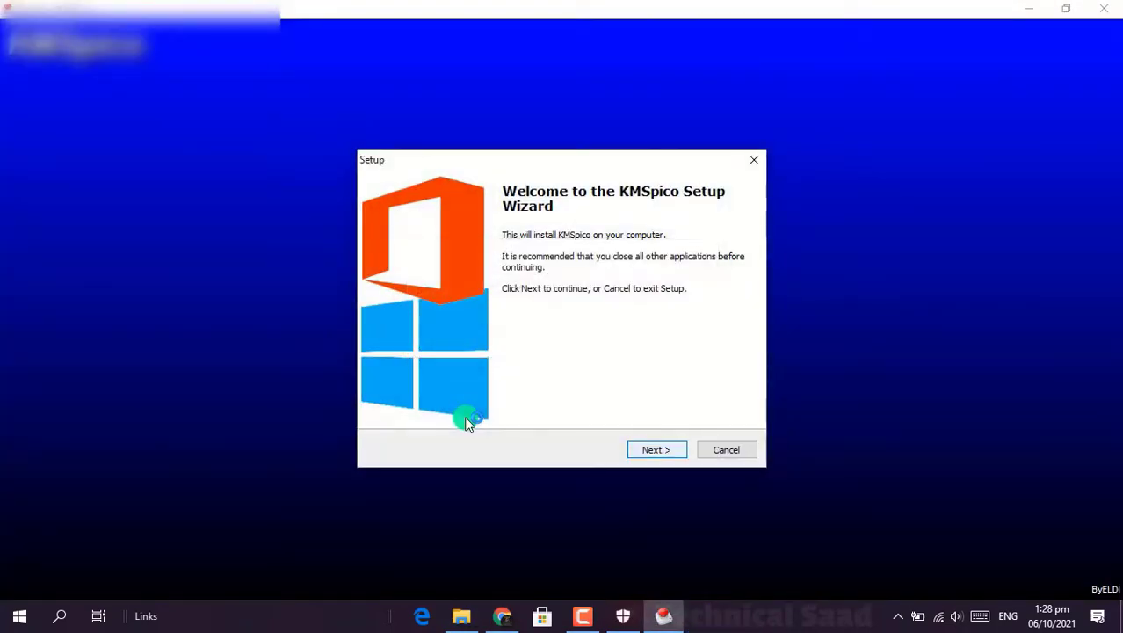
# Complete the KMSpico setup wizard with its default options and close the kmspico folder.
pyautogui.press('Return')
pyautogui.press('Return')
pyautogui.press('Return')
pyautogui.press('Return')
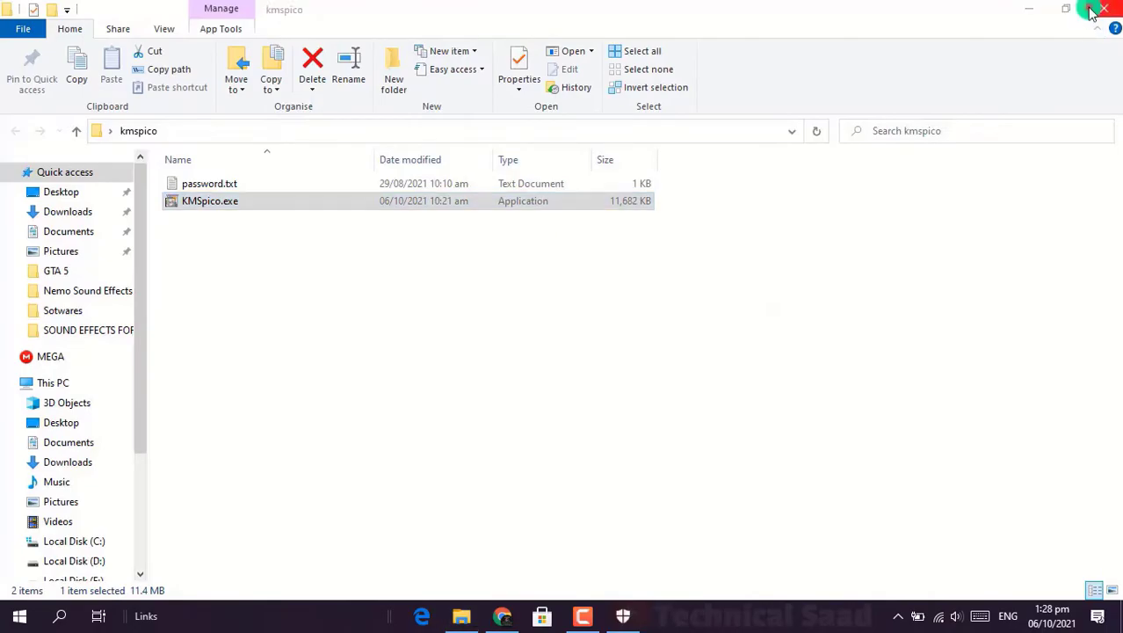
pyautogui.click(1090, 12)
# Locate and select KMSELDI.exe in the KMSpico folder under Program Files on Local Disk (C:), and close the window.
pyautogui.doubleClick(27, 106)
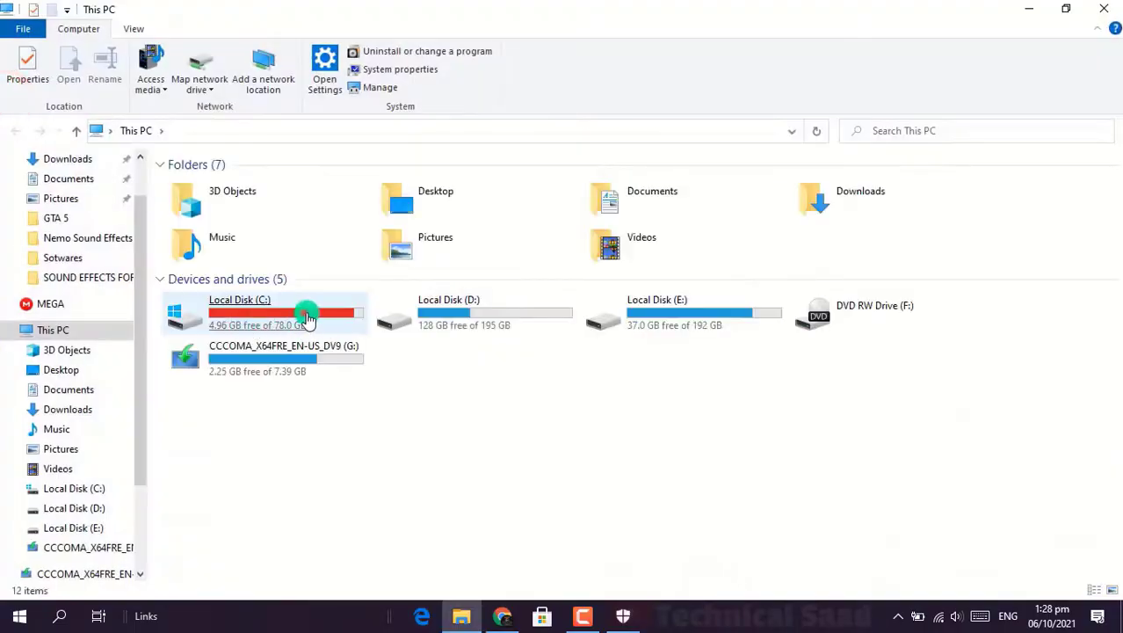
pyautogui.doubleClick(305, 318)
pyautogui.doubleClick(518, 206)
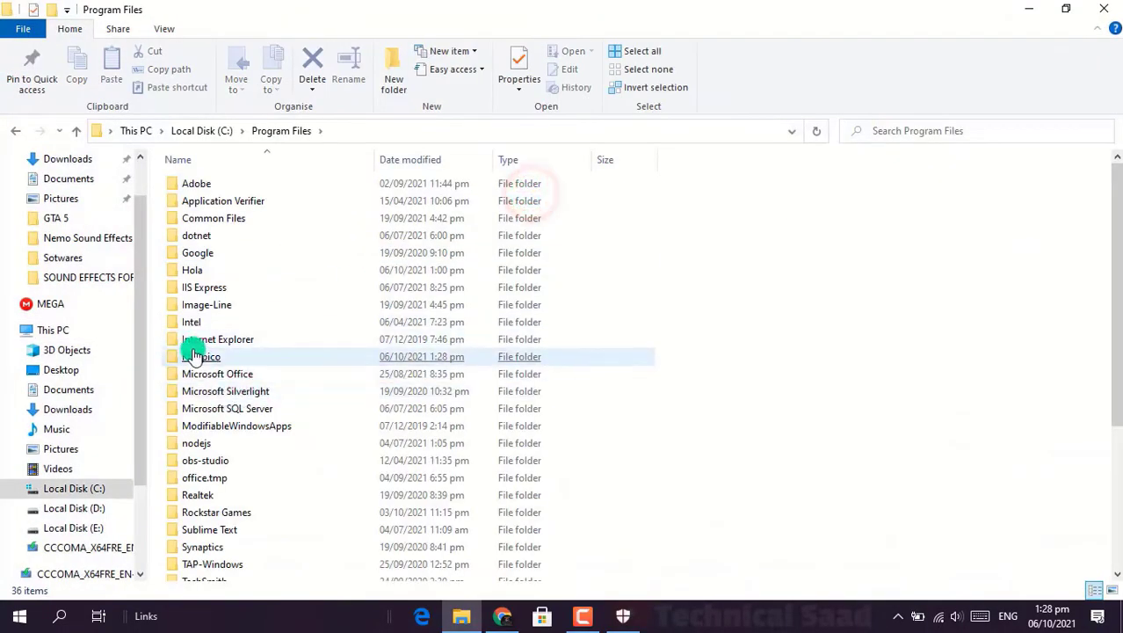
pyautogui.doubleClick(194, 356)
pyautogui.click(215, 339)
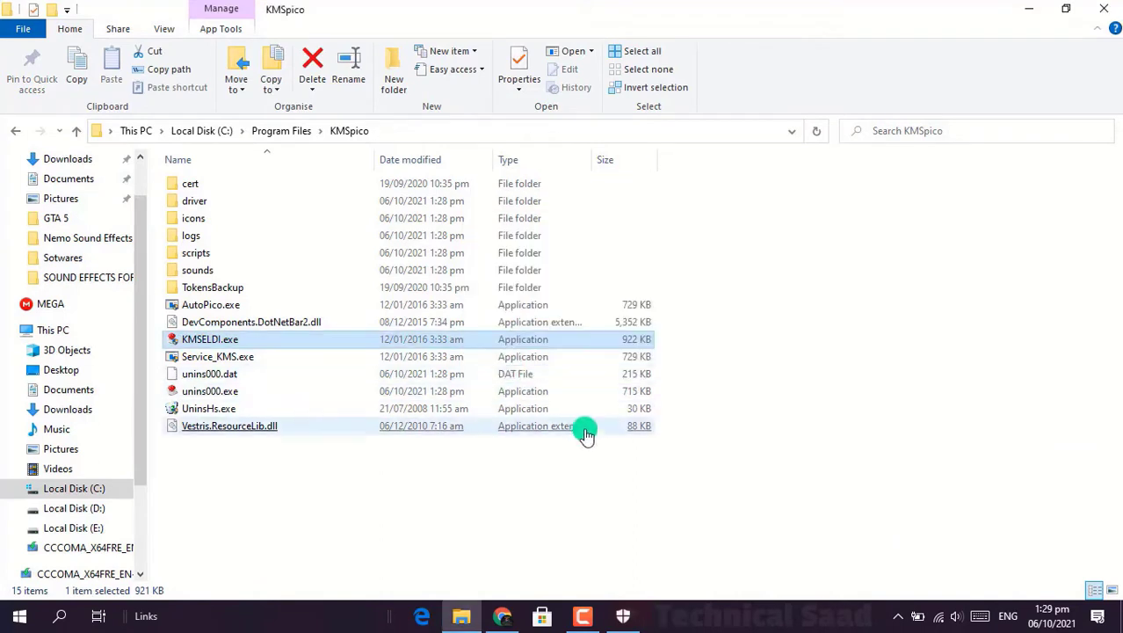
pyautogui.click(1101, 10)
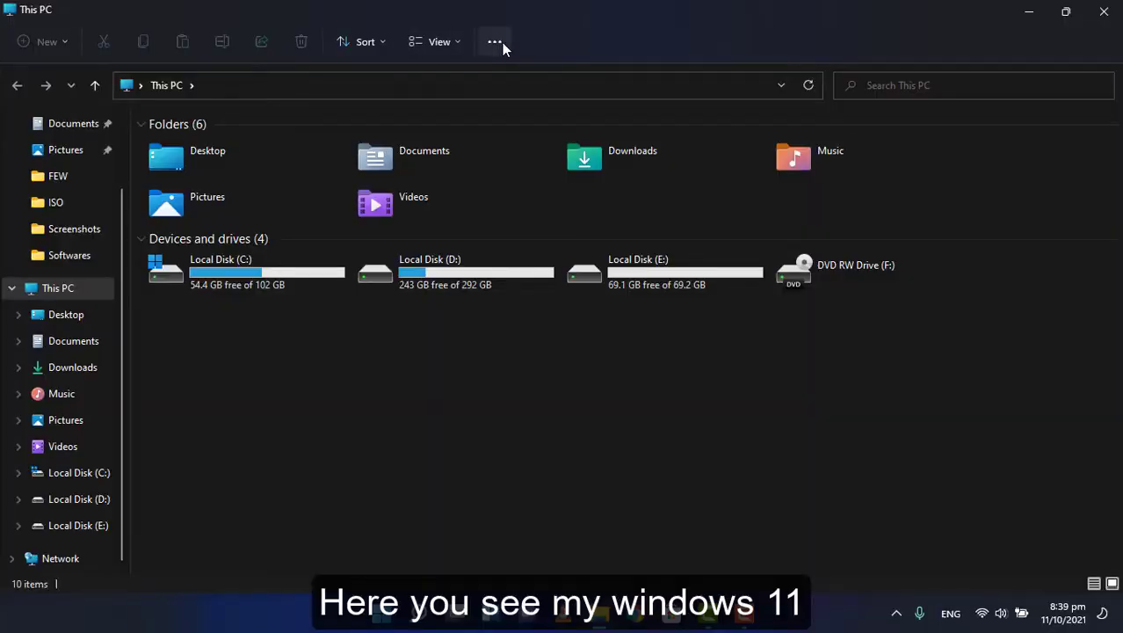
# Open the properties of This PC on the Windows 11 system.
pyautogui.click(498, 41)
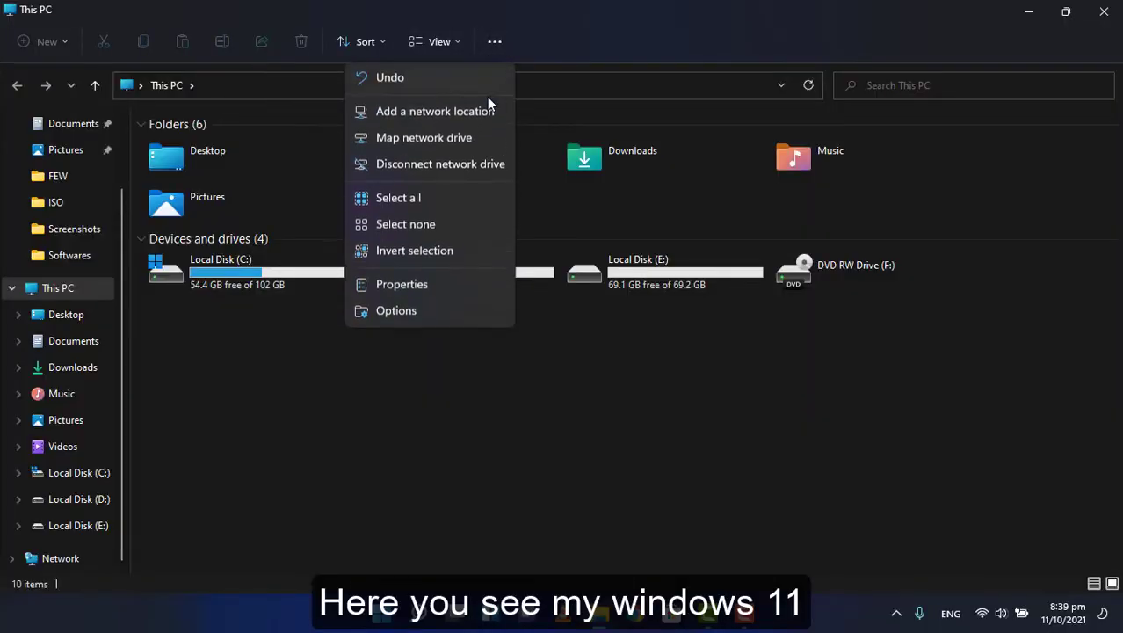
pyautogui.click(407, 284)
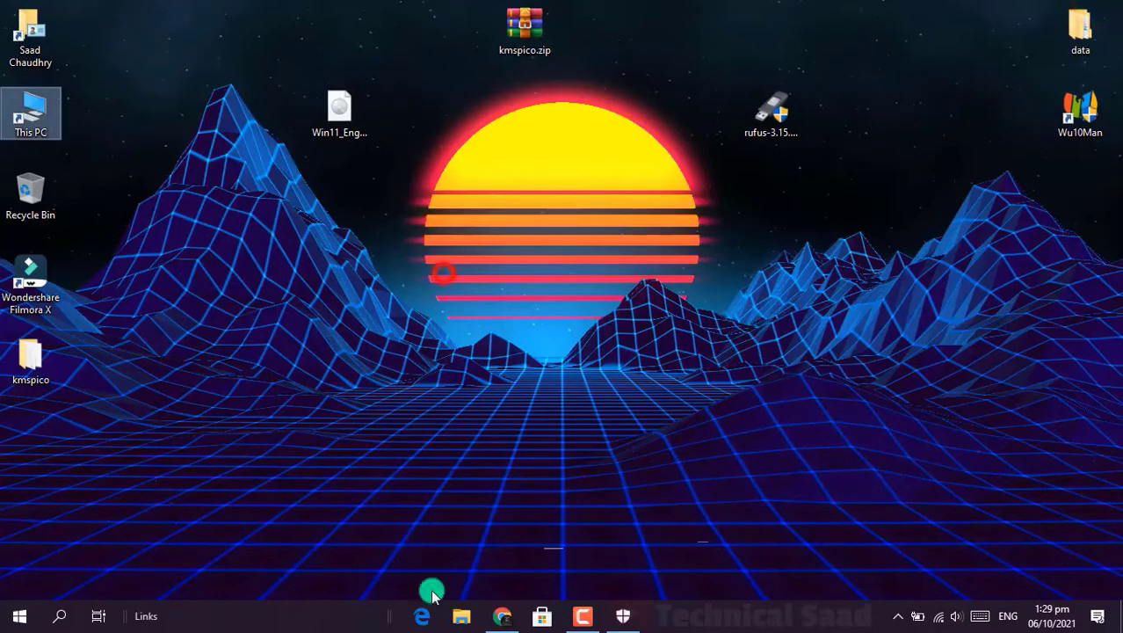
# Switch to Chrome, view the Wu10Man 4.3.0 download page on FileCroco, and minimize the browser.
pyautogui.click(505, 618)
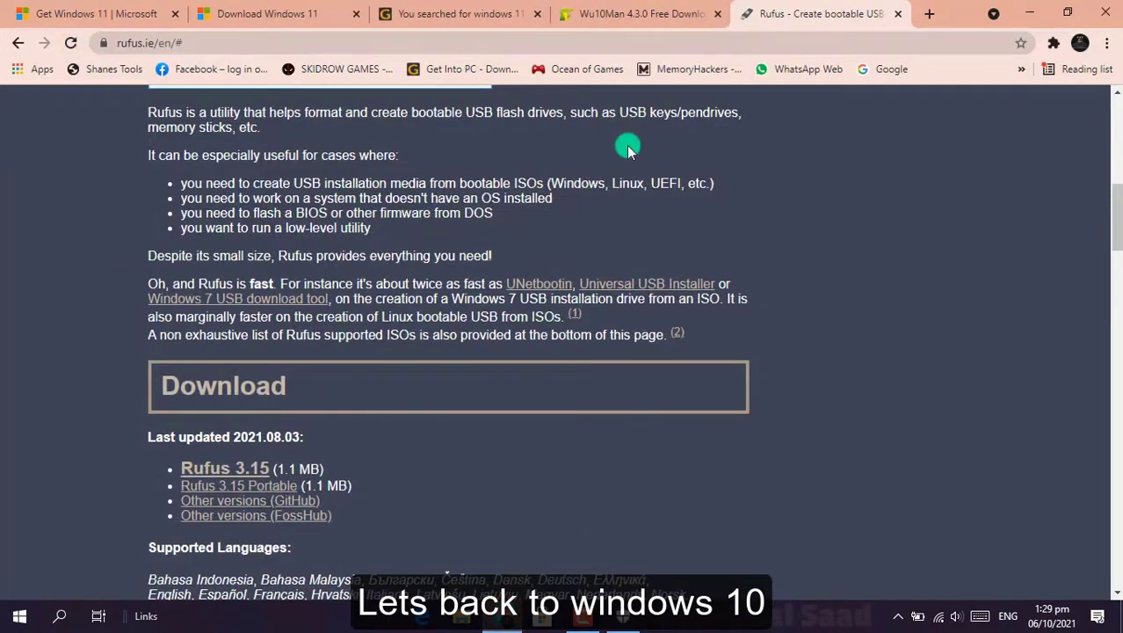
pyautogui.click(650, 14)
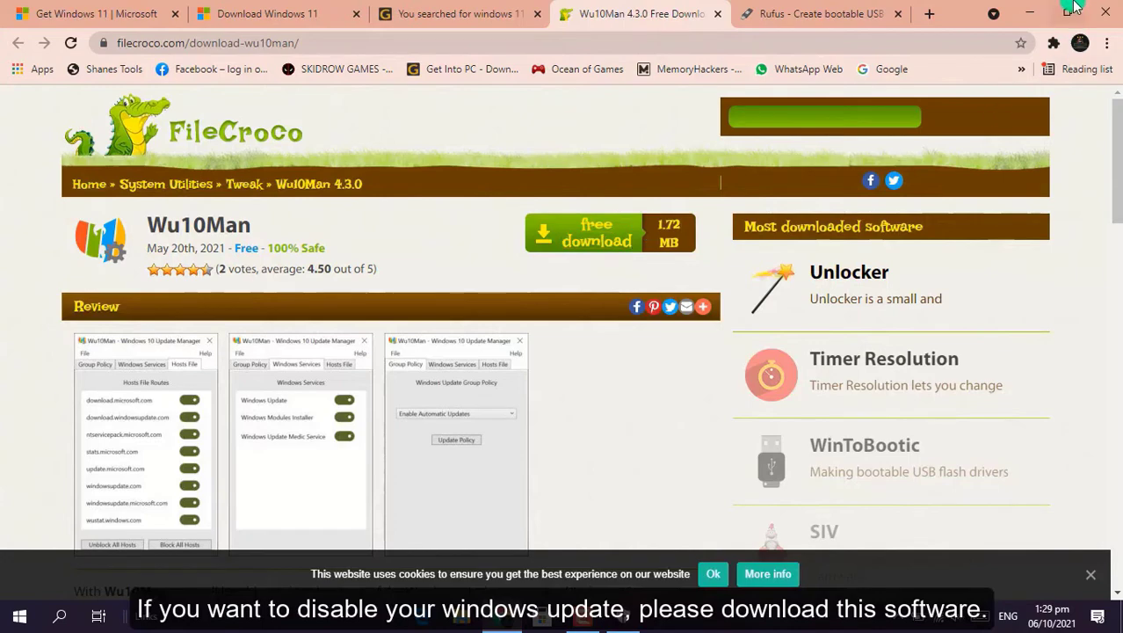
pyautogui.click(1037, 14)
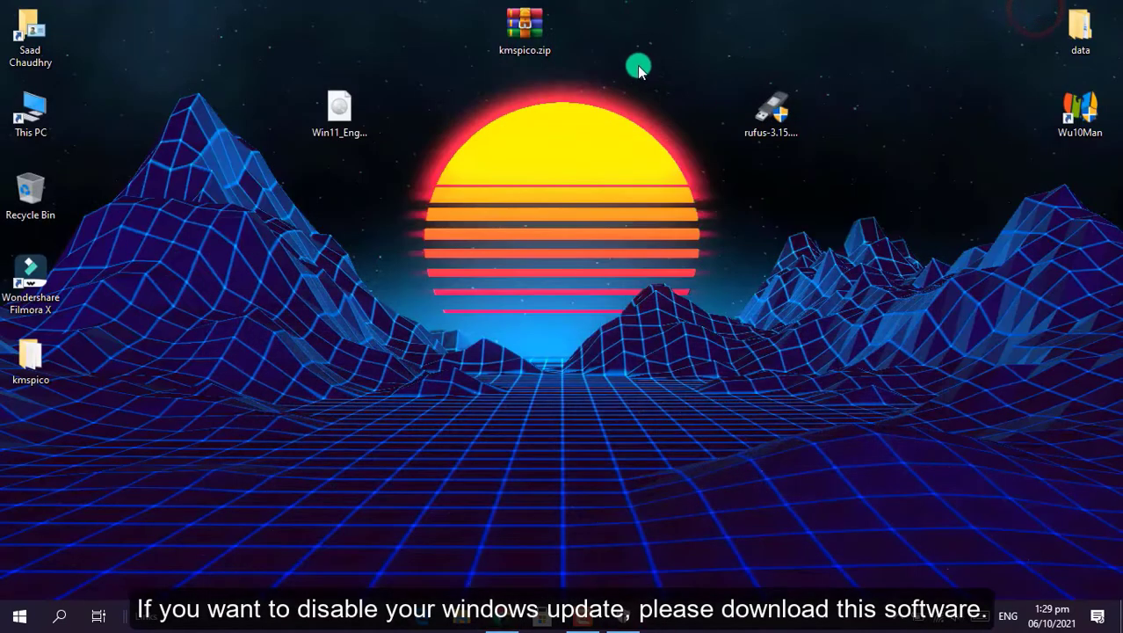
# Launch Wu10Man from the desktop and disable the Windows Update, Windows Modules Installer and WaaSMedicSvc services.
pyautogui.click(1079, 110)
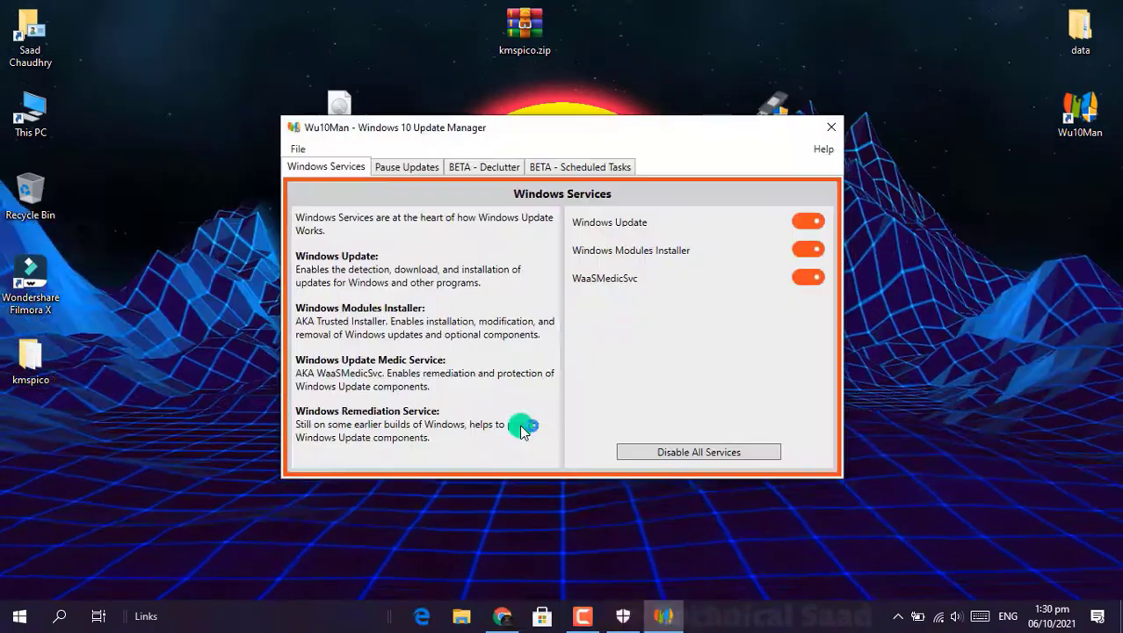
pyautogui.click(808, 221)
pyautogui.click(644, 368)
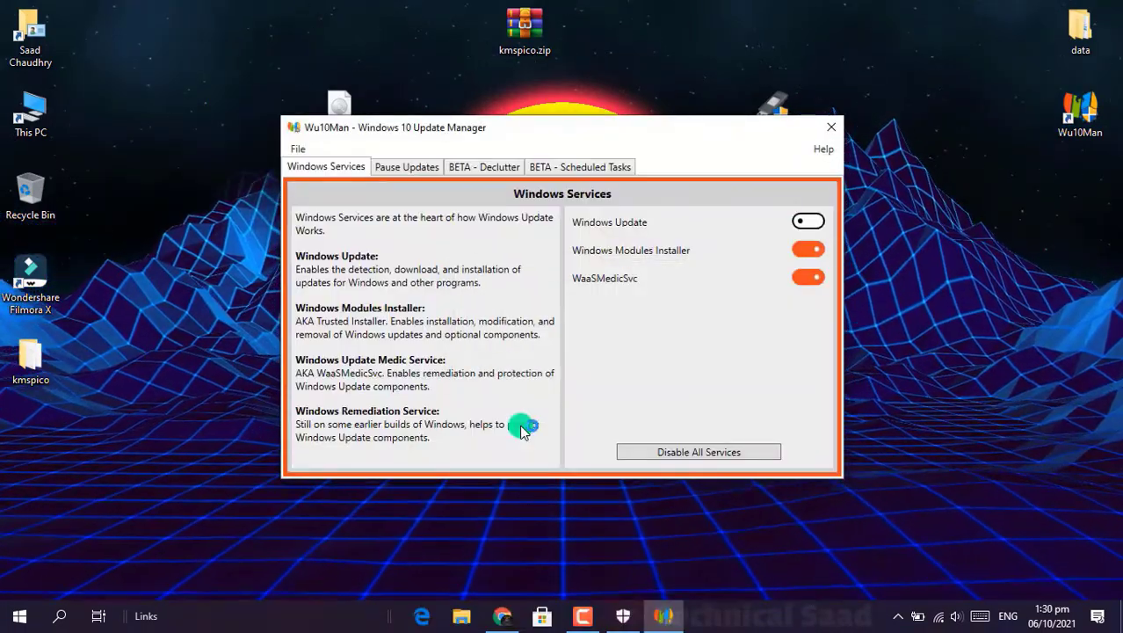
pyautogui.click(808, 249)
pyautogui.click(663, 367)
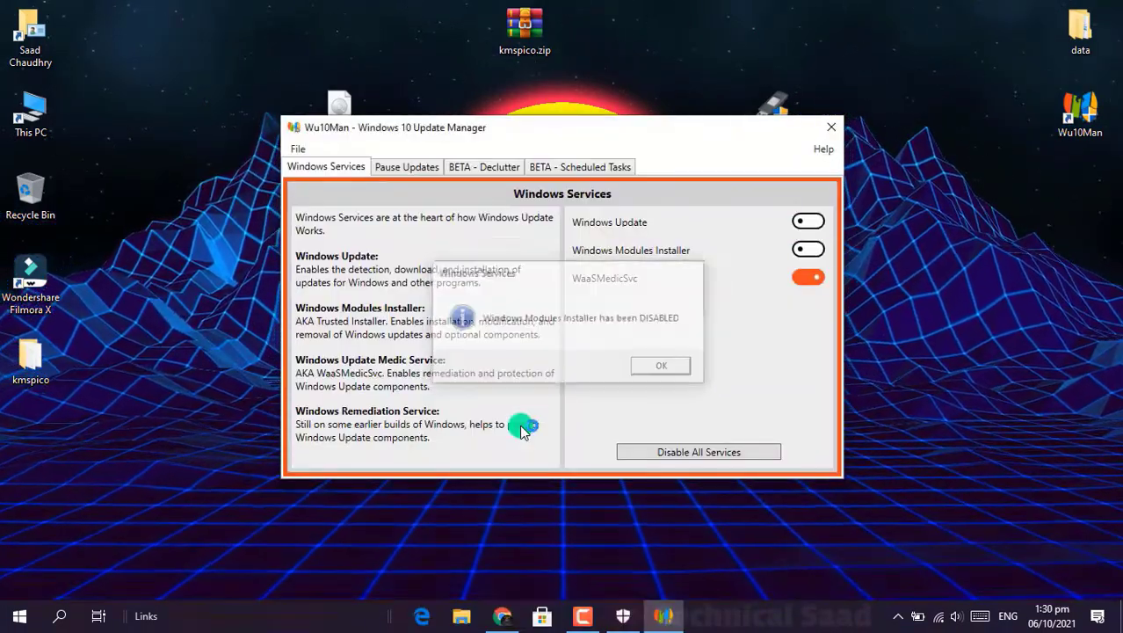
pyautogui.click(807, 277)
pyautogui.click(636, 367)
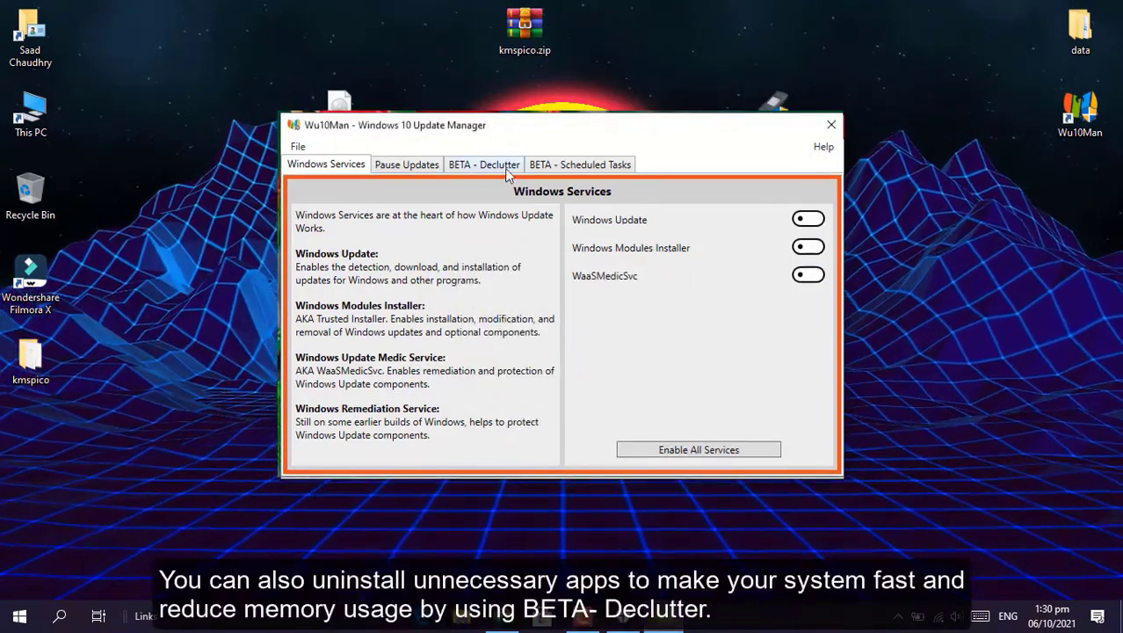
# Review the removable Windows apps in Wu10Man's BETA - Declutter list, close the program and refresh the desktop.
pyautogui.click(506, 173)
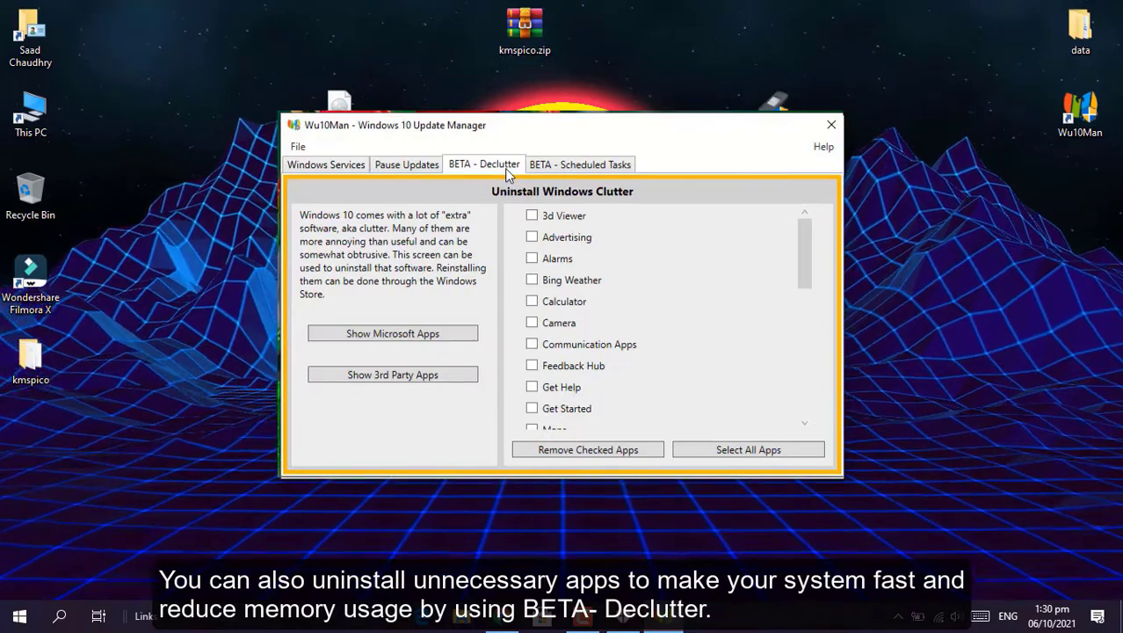
pyautogui.scroll(-10, 504, 168)
pyautogui.scroll(10, 504, 168)
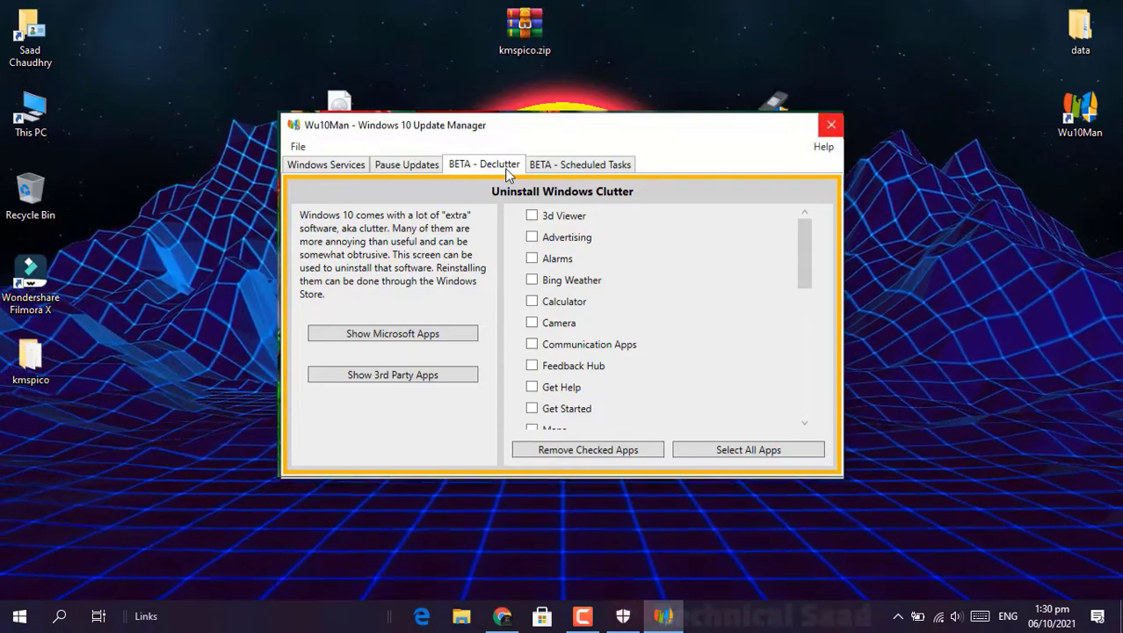
pyautogui.click(832, 124)
pyautogui.rightClick(831, 128)
pyautogui.click(849, 176)
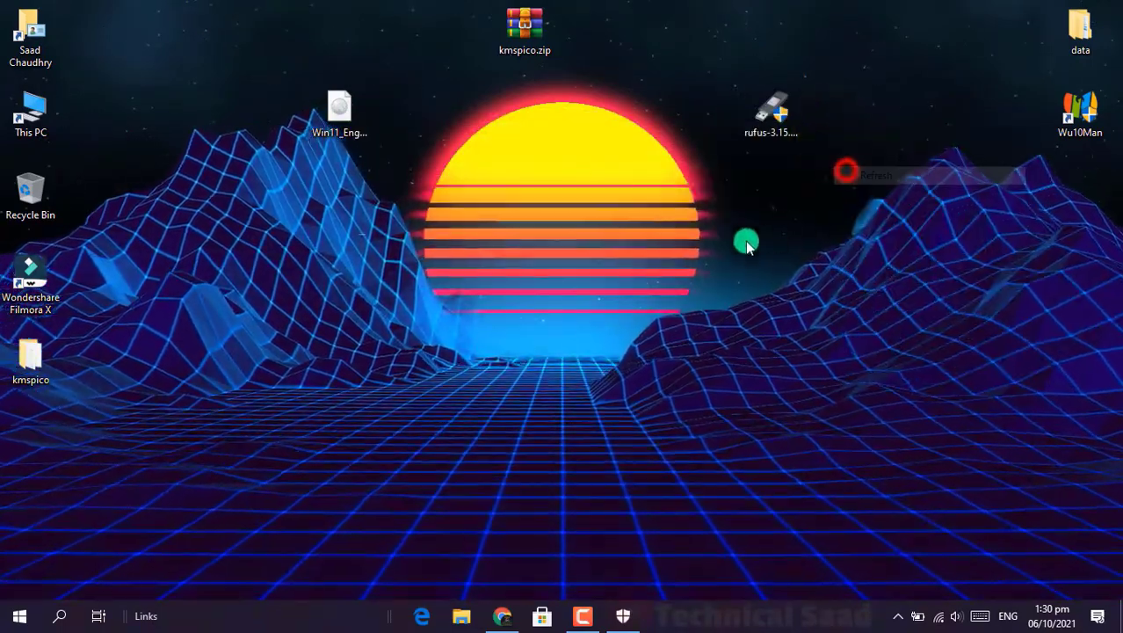